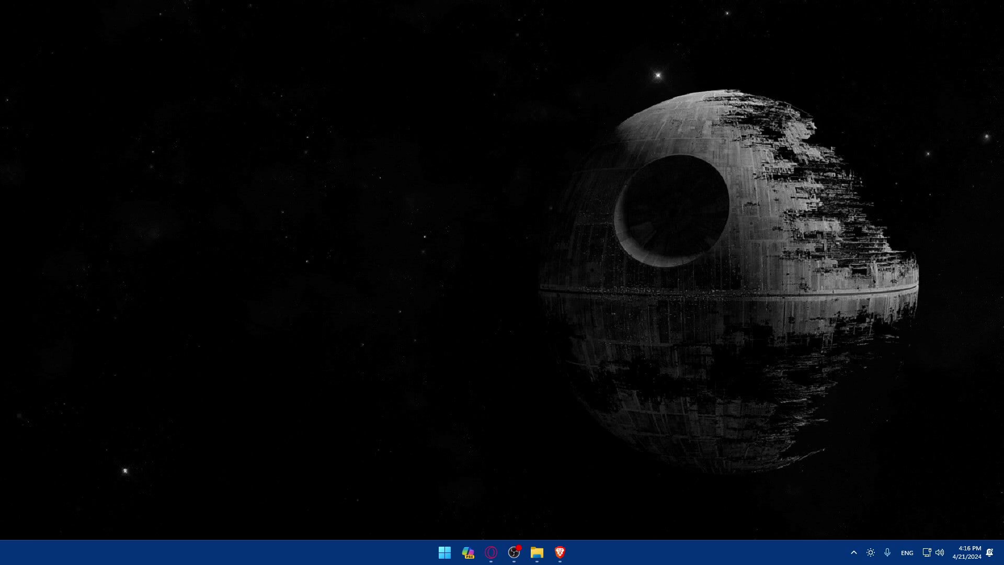
Step: Launch Brave and load canva.com
{"action": "left_click", "coordinate": [560, 552]}
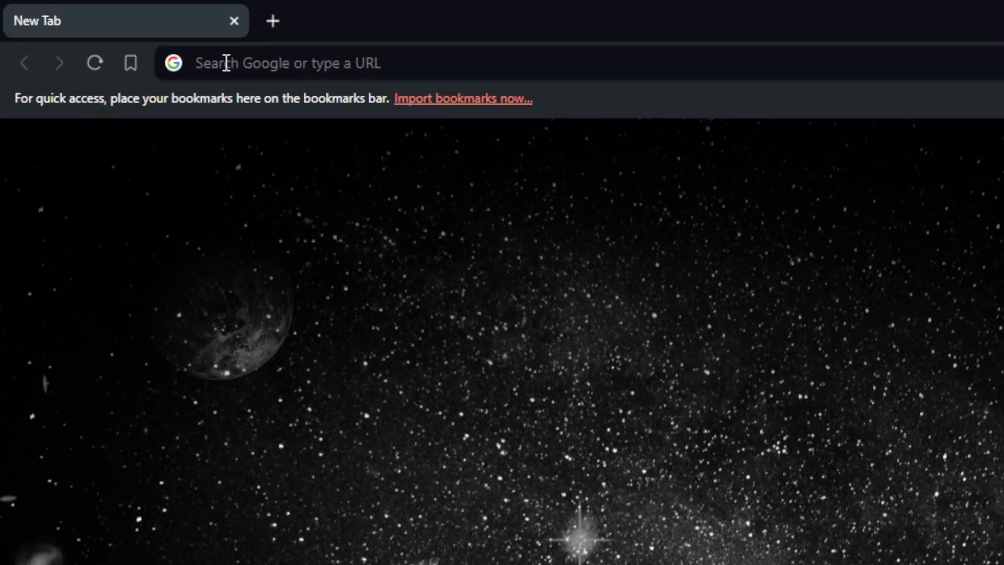
{"action": "type", "text": "canva.c"}
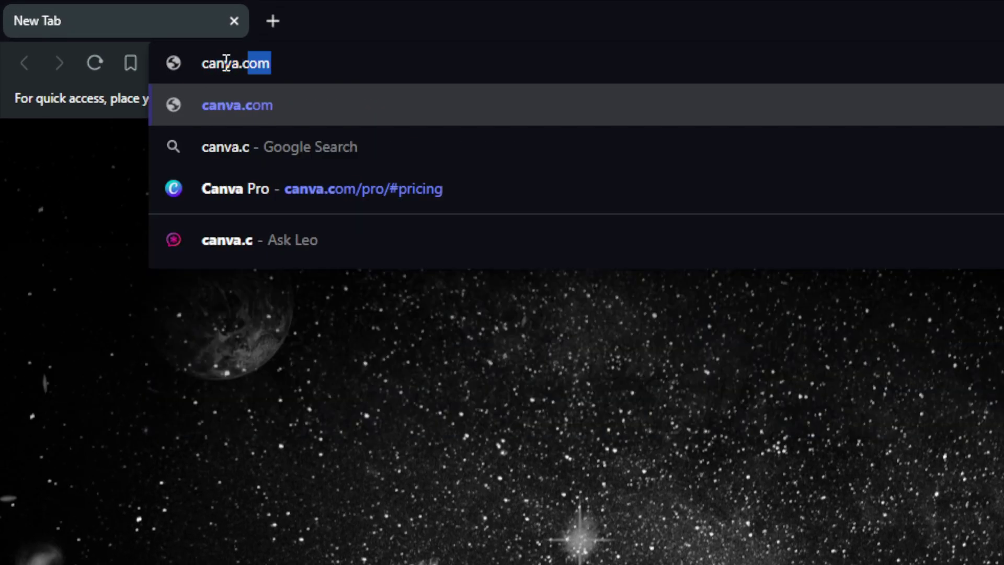
{"action": "type", "text": "om"}
{"action": "key", "text": "Return"}
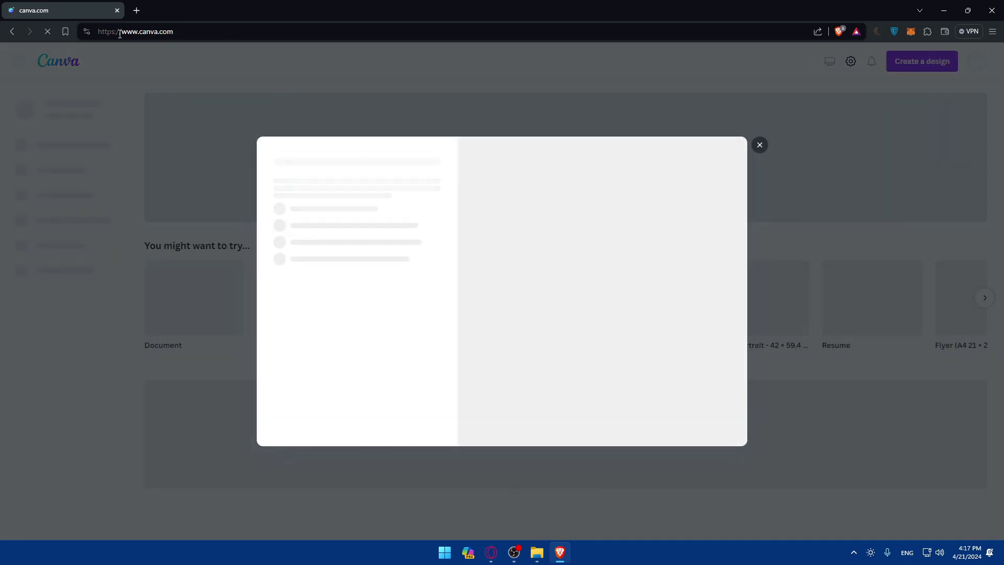
Step: Dismiss the Canva Pro promotion and load Canva in a private window
{"action": "left_click", "coordinate": [757, 152]}
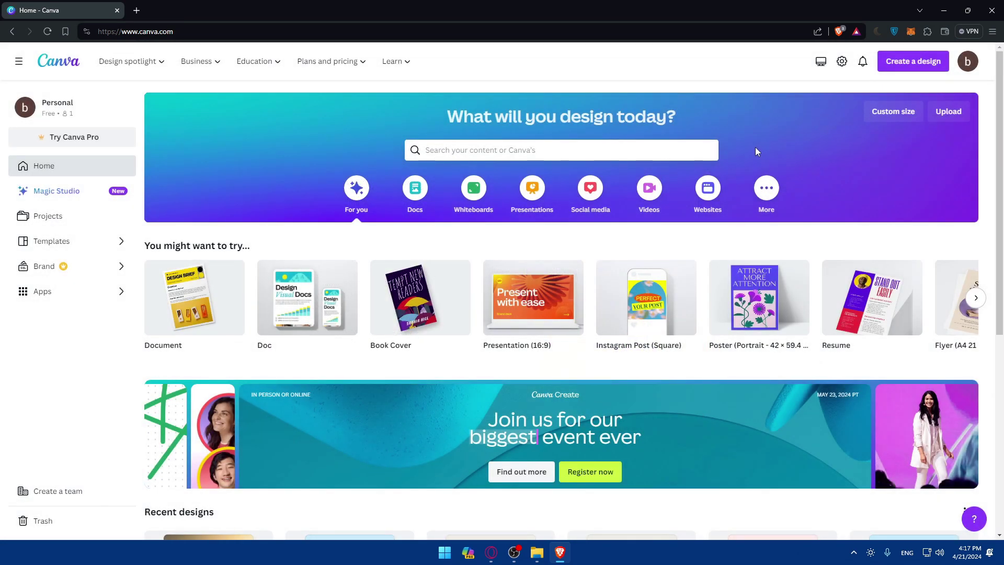
{"action": "key", "text": "ctrl+shift+n"}
{"action": "type", "text": "ca"}
{"action": "key", "text": "Return"}
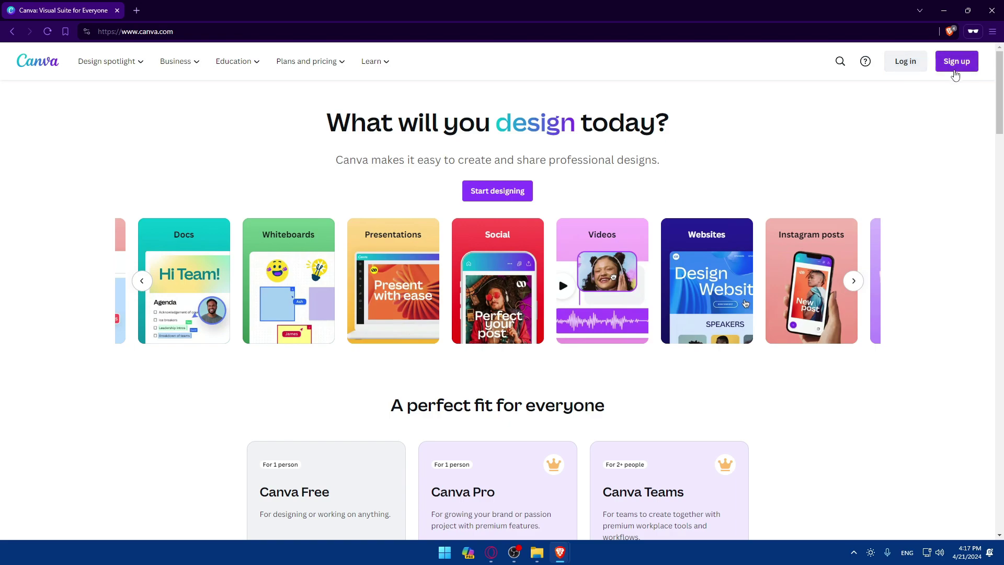
Step: Close the sign-up dialog and log in to return to the Canva home page
{"action": "left_click", "coordinate": [949, 67]}
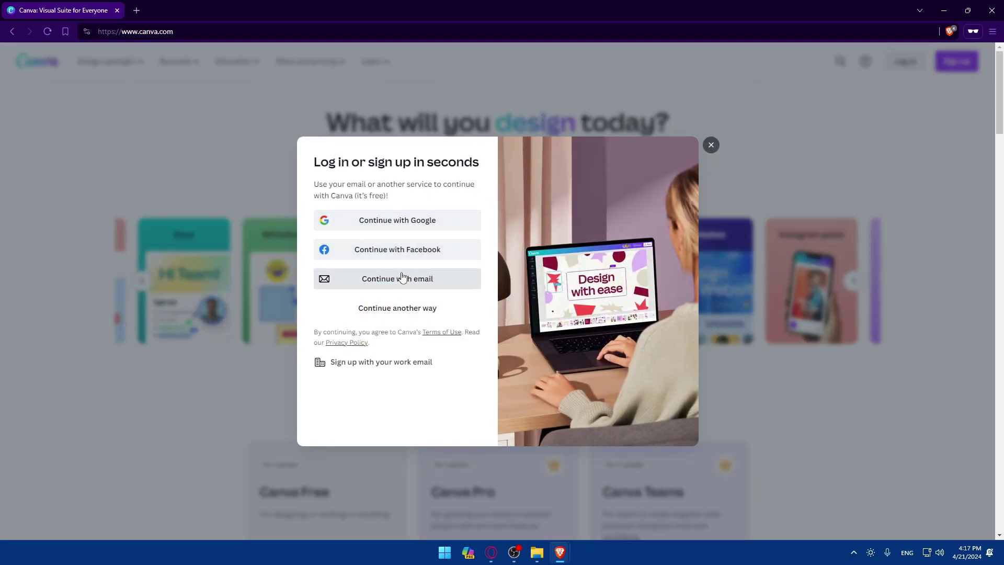
{"action": "left_click", "coordinate": [711, 145]}
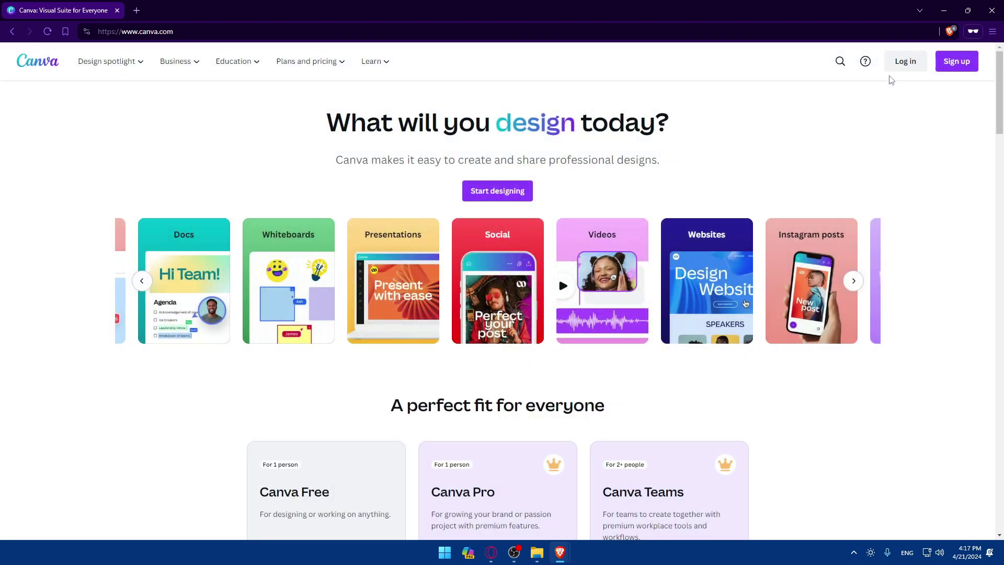
{"action": "left_click", "coordinate": [905, 63]}
{"action": "left_click", "coordinate": [711, 144]}
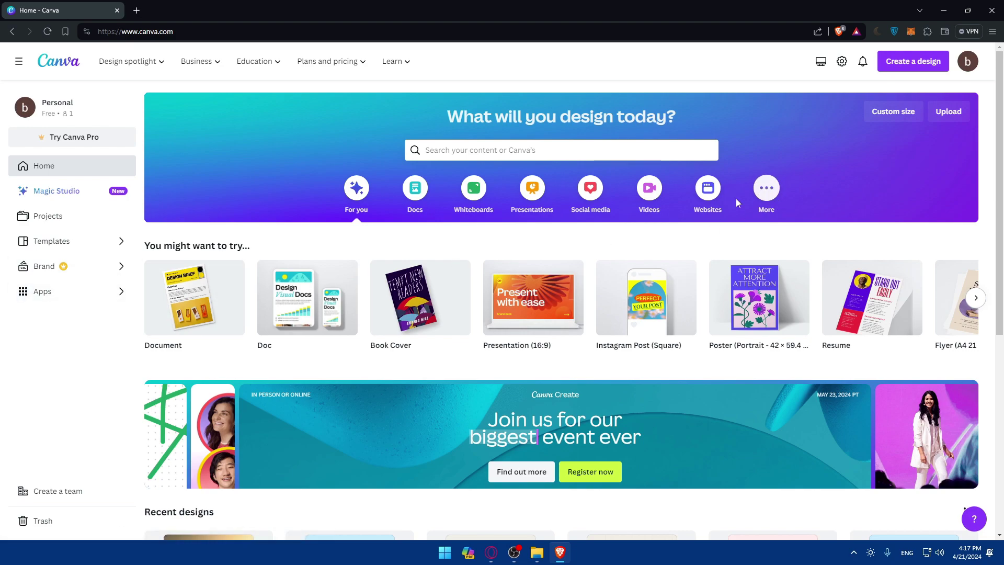
Step: Show more design types and advance the Try something new carousel to Bookmark and Phone Wallpaper
{"action": "left_click", "coordinate": [777, 197]}
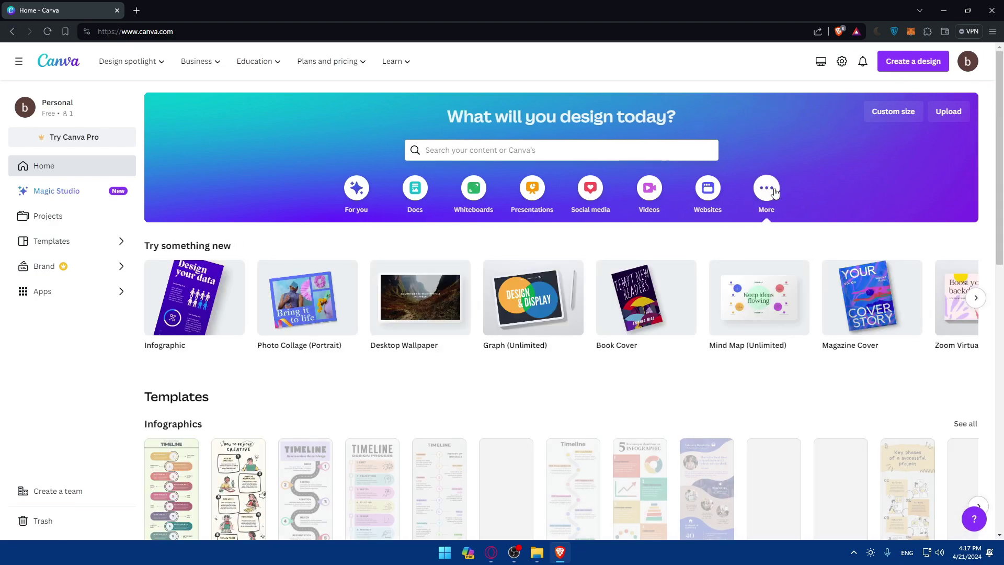
{"action": "left_click", "coordinate": [976, 299]}
{"action": "left_click", "coordinate": [975, 299]}
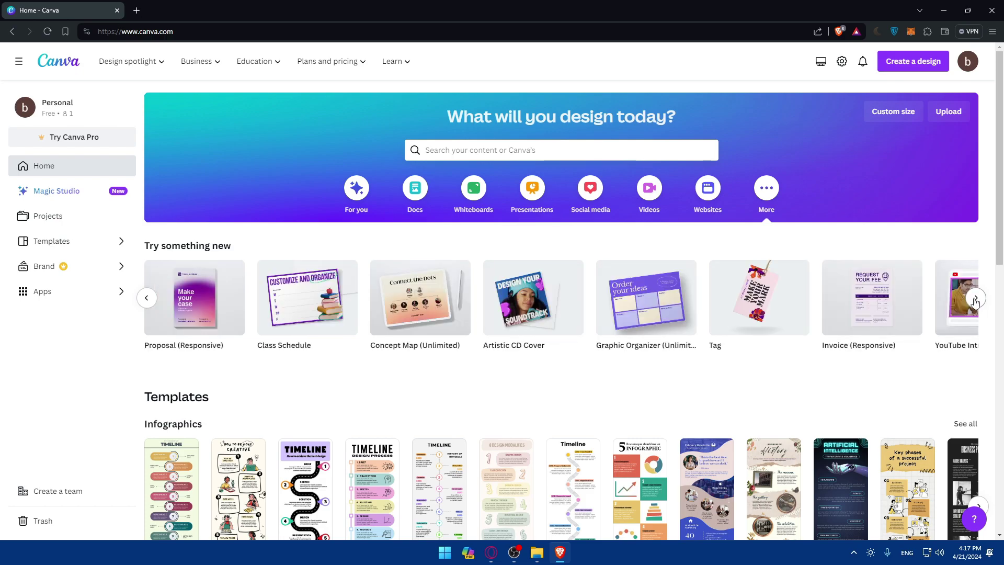
{"action": "left_click", "coordinate": [975, 300]}
{"action": "left_click", "coordinate": [975, 299]}
{"action": "scroll", "coordinate": [777, 314], "scroll_direction": "down", "scroll_amount": 1}
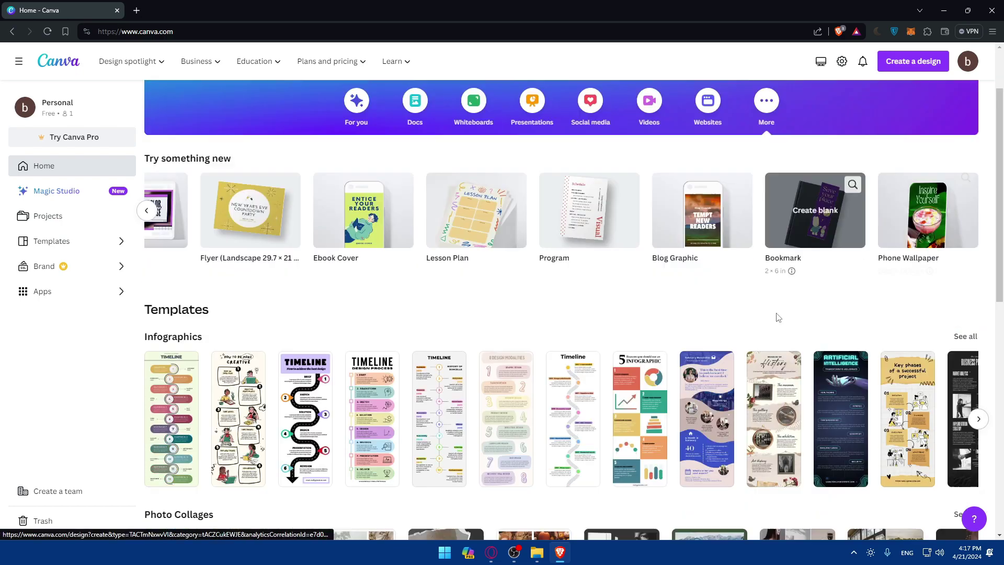
{"action": "scroll", "coordinate": [628, 298], "scroll_direction": "down", "scroll_amount": 1}
{"action": "scroll", "coordinate": [507, 288], "scroll_direction": "down", "scroll_amount": 2}
{"action": "scroll", "coordinate": [498, 285], "scroll_direction": "down", "scroll_amount": 3}
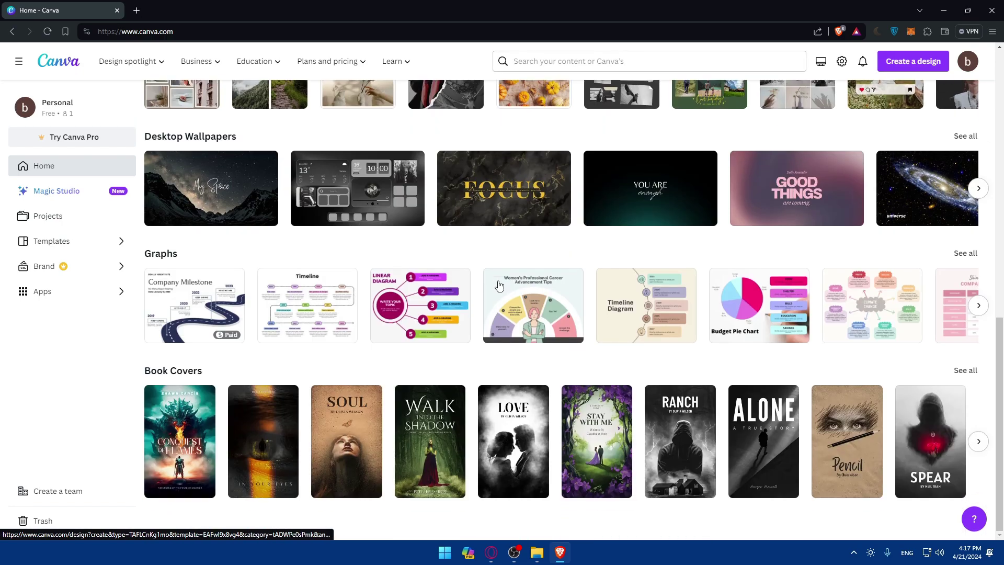
{"action": "scroll", "coordinate": [498, 285], "scroll_direction": "up", "scroll_amount": 2}
{"action": "scroll", "coordinate": [498, 285], "scroll_direction": "up", "scroll_amount": 3}
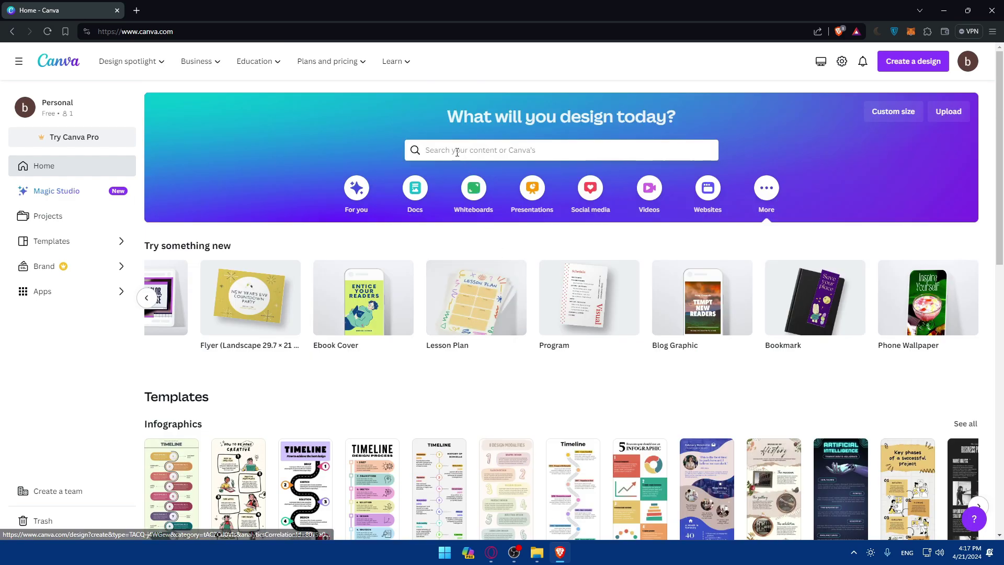
{"action": "left_click", "coordinate": [457, 151]}
{"action": "type", "text": "t"}
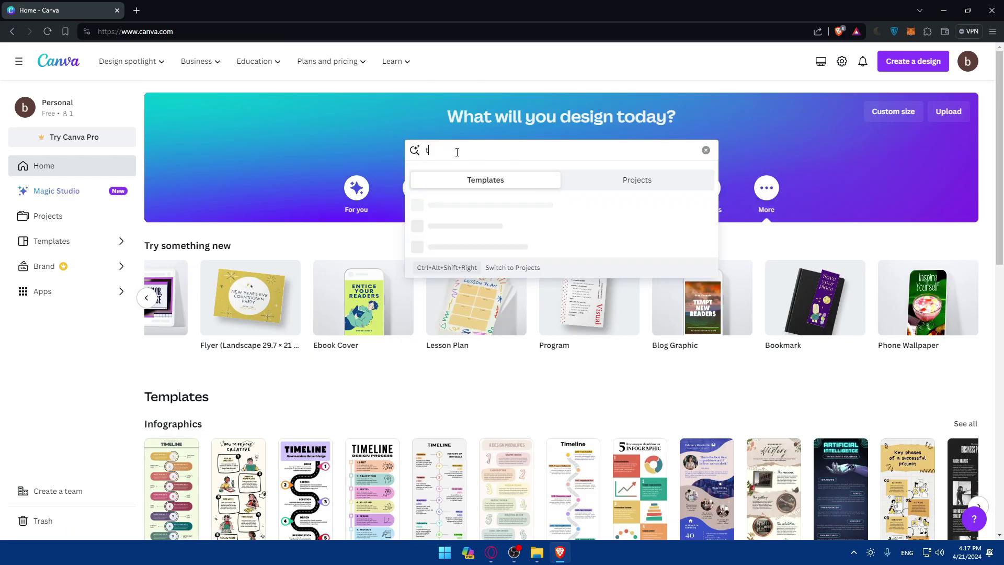
{"action": "type", "text": "shir"}
{"action": "type", "text": "t"}
{"action": "type", "text": " design"}
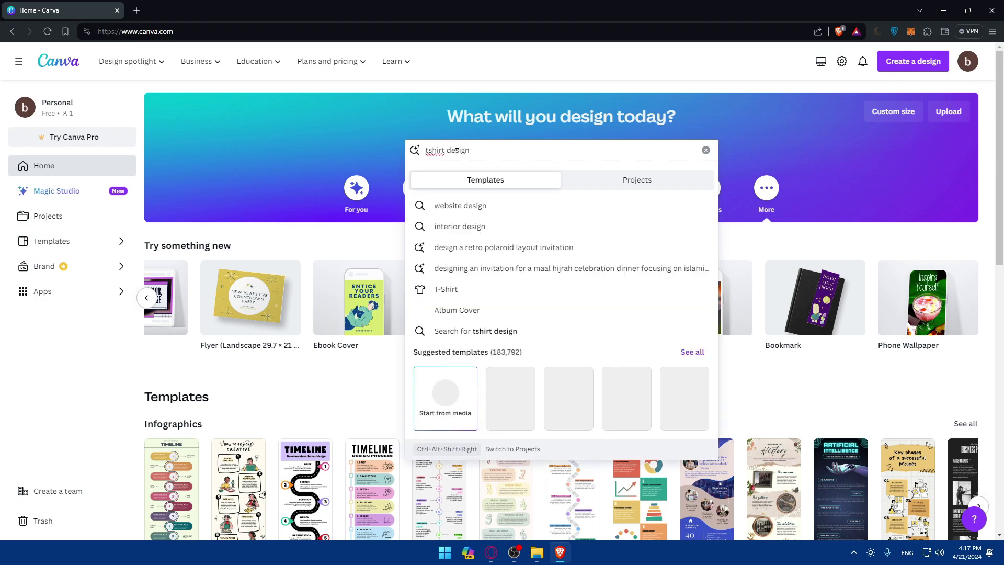
{"action": "key", "text": "Return"}
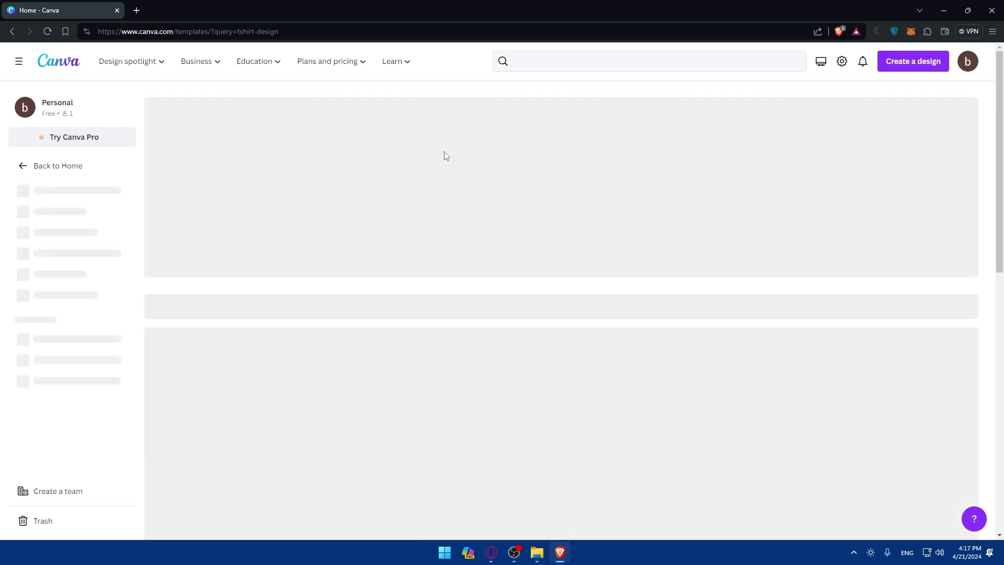
{"action": "scroll", "coordinate": [464, 160], "scroll_direction": "down", "scroll_amount": 1}
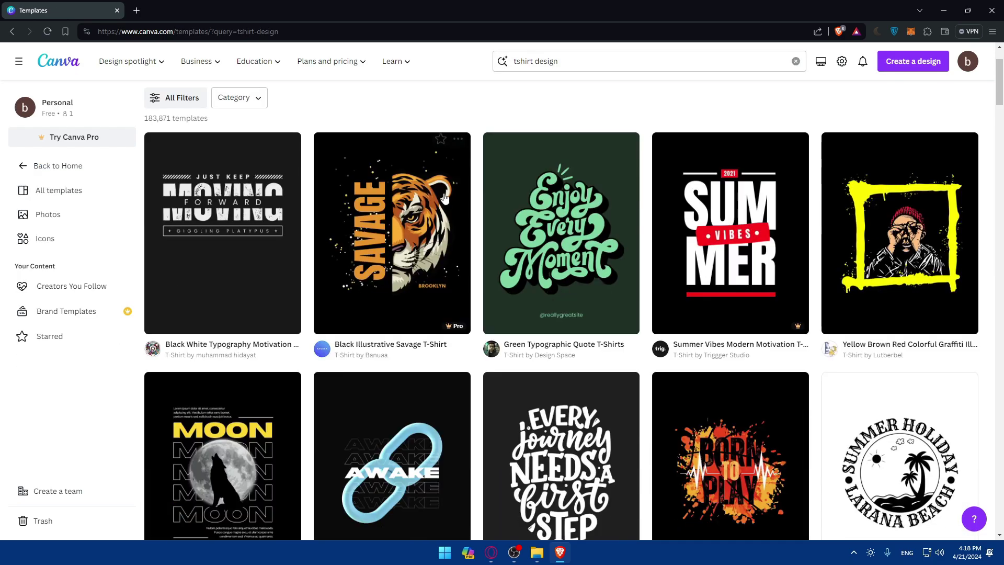
{"action": "scroll", "coordinate": [918, 272], "scroll_direction": "down", "scroll_amount": 1}
{"action": "scroll", "coordinate": [919, 271], "scroll_direction": "down", "scroll_amount": 1}
{"action": "scroll", "coordinate": [895, 313], "scroll_direction": "down", "scroll_amount": 2}
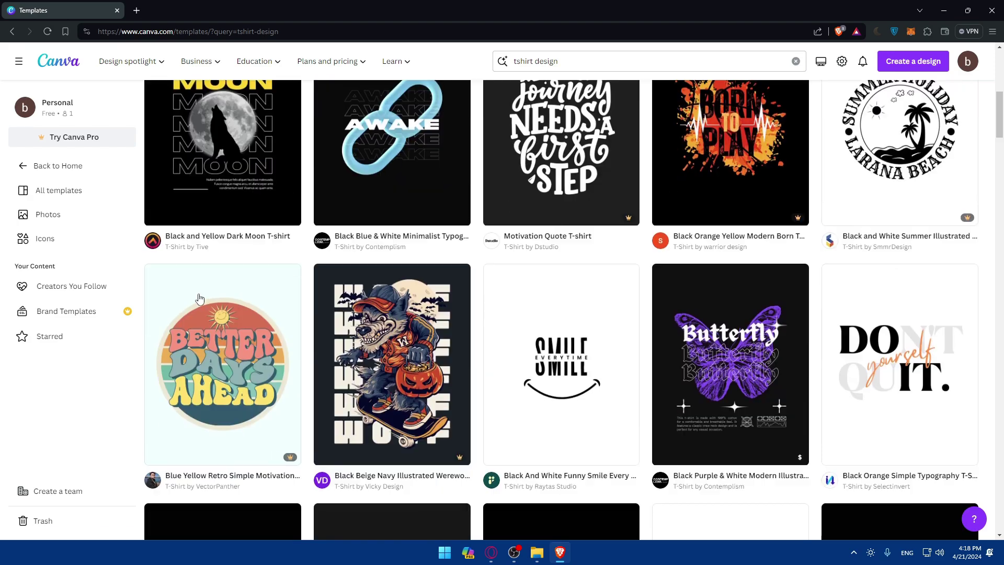
{"action": "scroll", "coordinate": [871, 354], "scroll_direction": "up", "scroll_amount": 2}
{"action": "scroll", "coordinate": [784, 353], "scroll_direction": "up", "scroll_amount": 2}
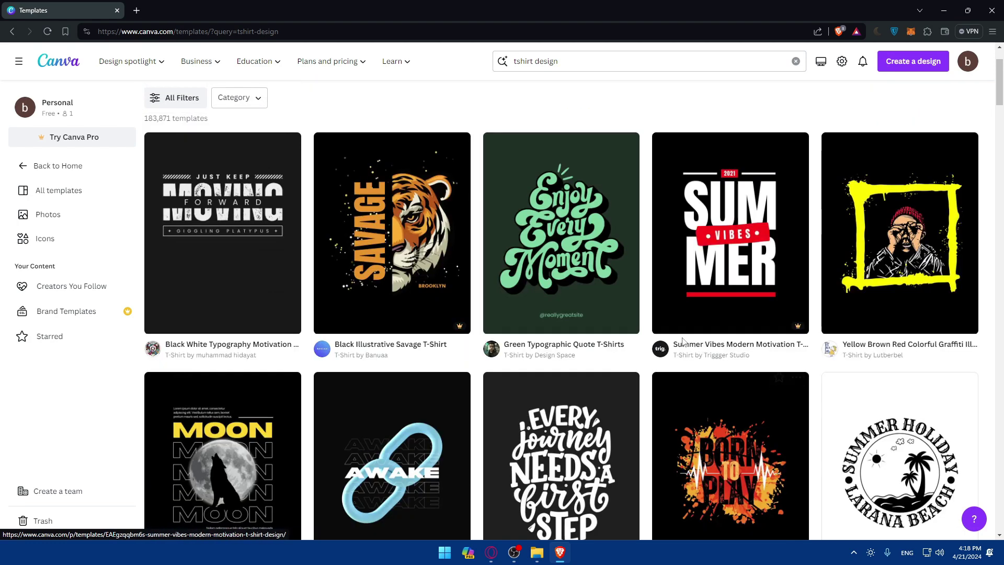
{"action": "scroll", "coordinate": [667, 345], "scroll_direction": "down", "scroll_amount": 2}
{"action": "scroll", "coordinate": [635, 344], "scroll_direction": "down", "scroll_amount": 1}
{"action": "scroll", "coordinate": [632, 344], "scroll_direction": "down", "scroll_amount": 1}
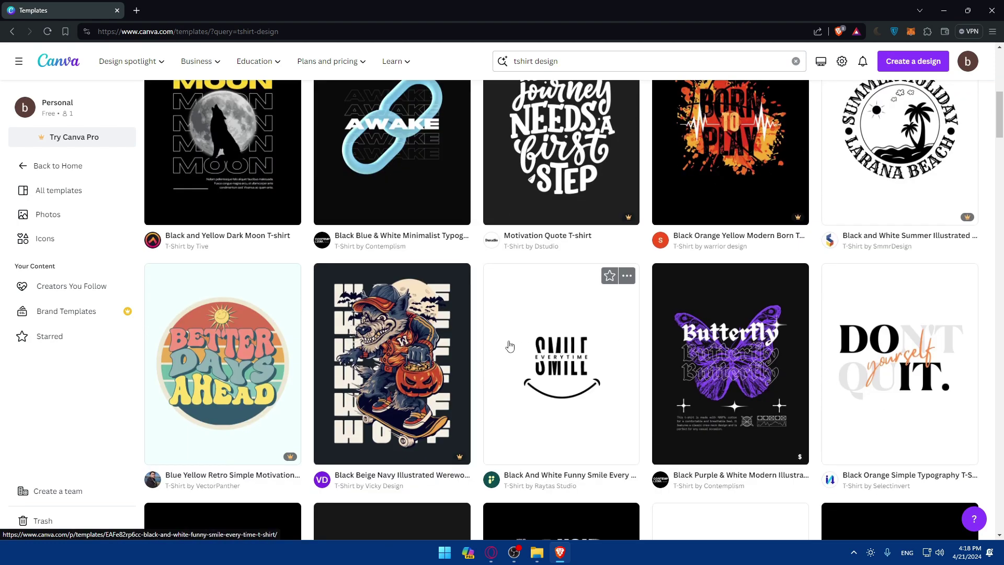
{"action": "scroll", "coordinate": [222, 169], "scroll_direction": "up", "scroll_amount": 1}
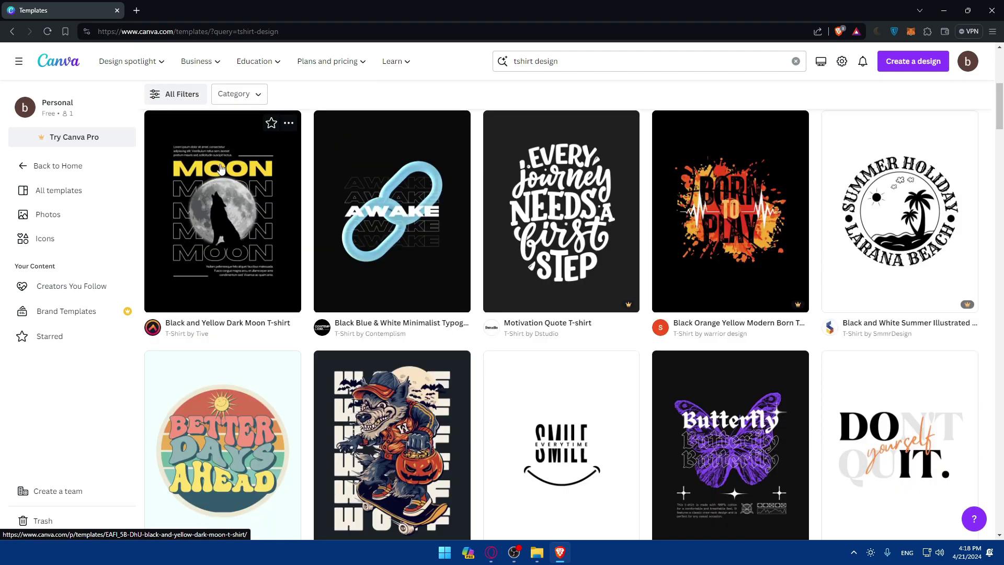
Step: Preview the Moon template, then customize the Keep It Simple typography T-shirt template
{"action": "left_click", "coordinate": [210, 199]}
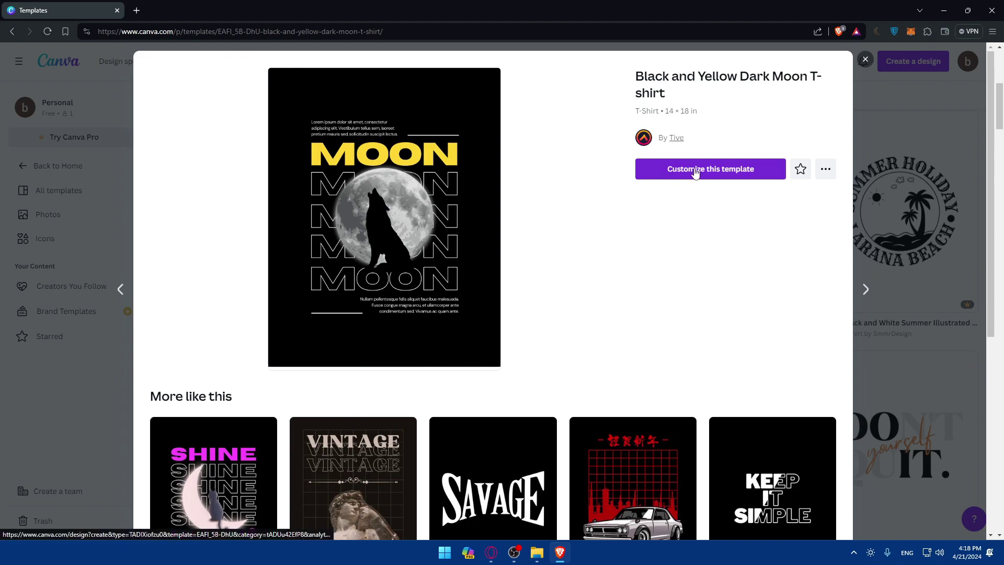
{"action": "scroll", "coordinate": [680, 202], "scroll_direction": "down", "scroll_amount": 1}
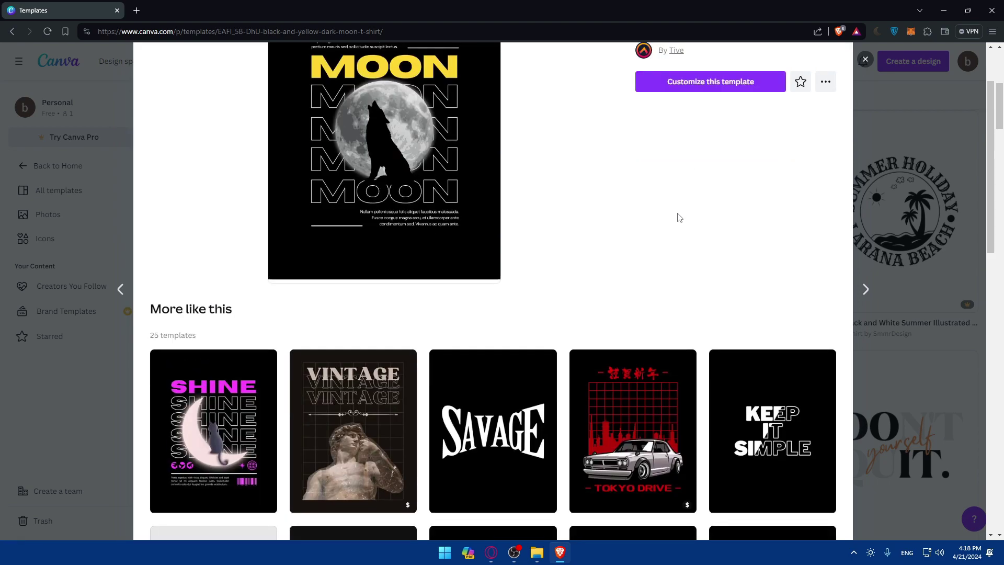
{"action": "scroll", "coordinate": [726, 142], "scroll_direction": "down", "scroll_amount": 1}
{"action": "scroll", "coordinate": [722, 196], "scroll_direction": "down", "scroll_amount": 1}
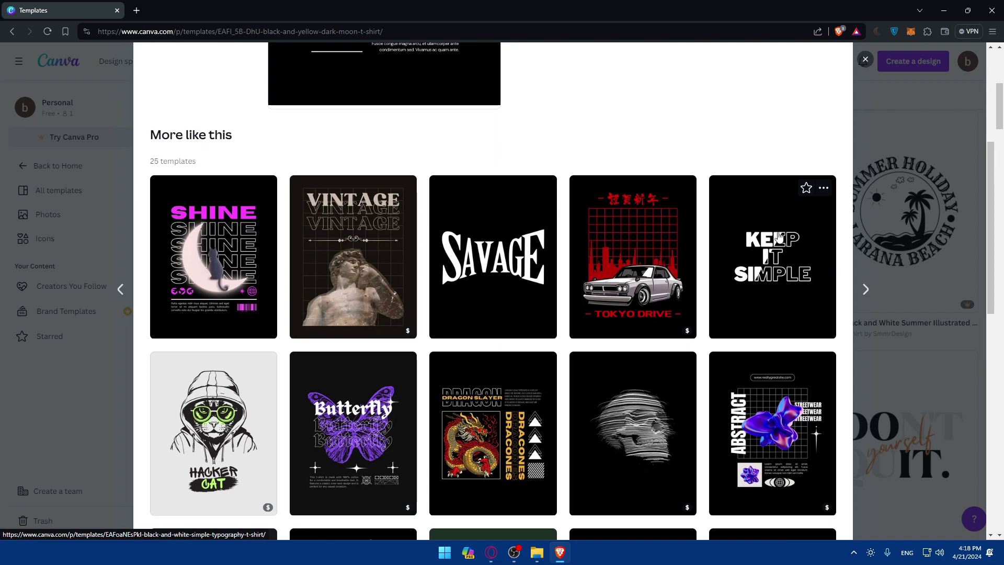
{"action": "left_click", "coordinate": [779, 239]}
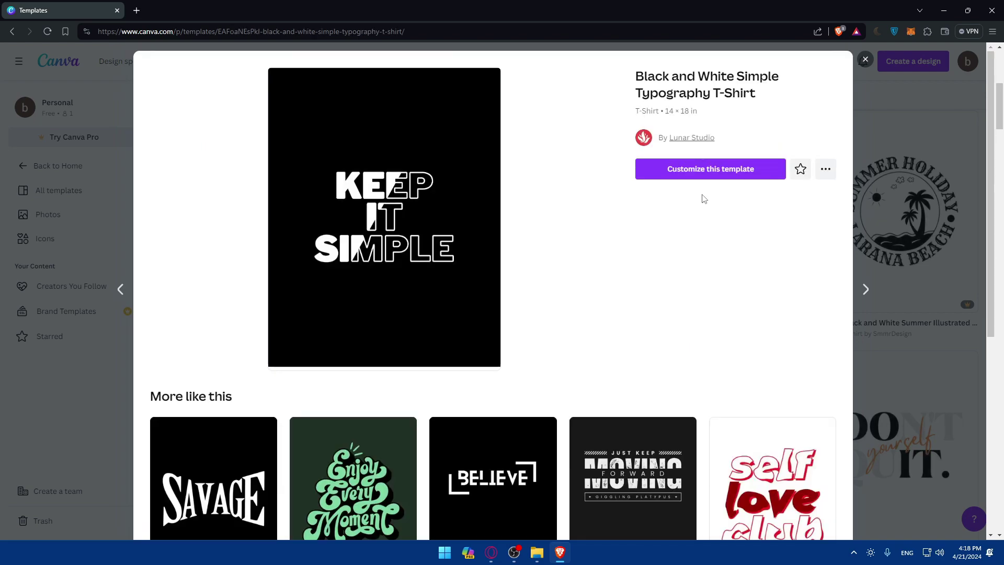
{"action": "left_click", "coordinate": [710, 169]}
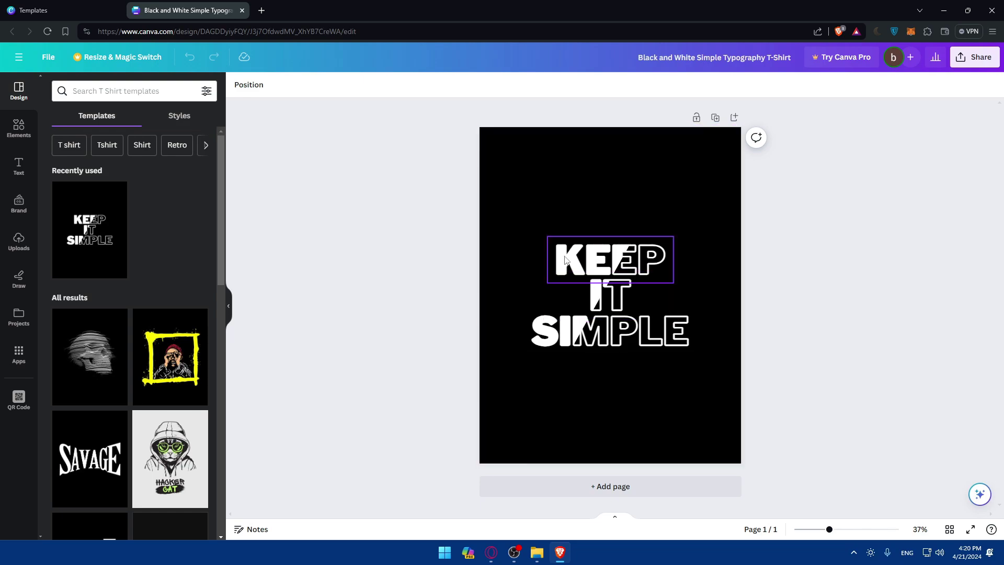
Step: Show the Uploads panel with the red and blue square images
{"action": "left_click", "coordinate": [19, 245]}
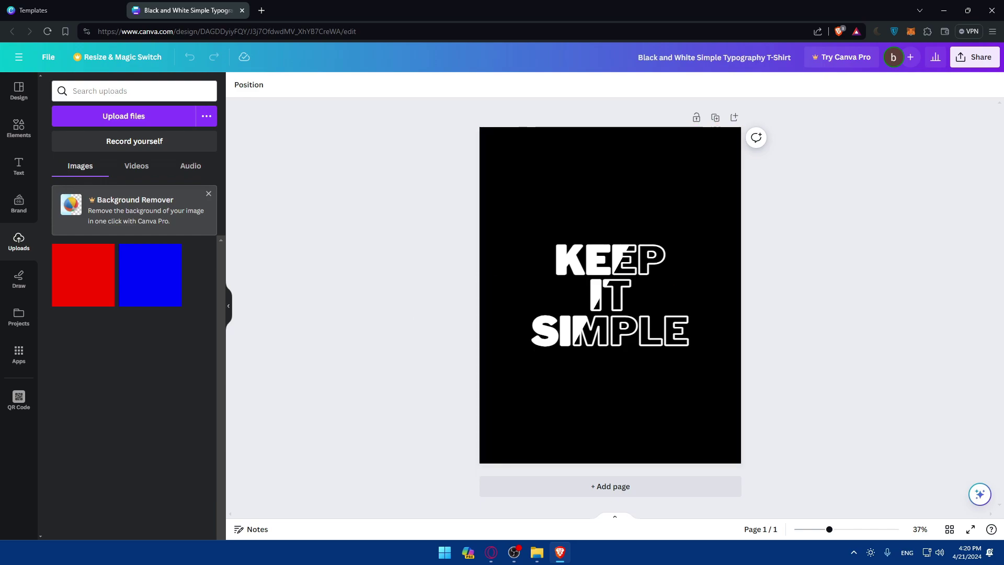
Step: Browse the Elements, Text, Brand, Uploads and Projects panels, ending on Draw
{"action": "left_click", "coordinate": [19, 130]}
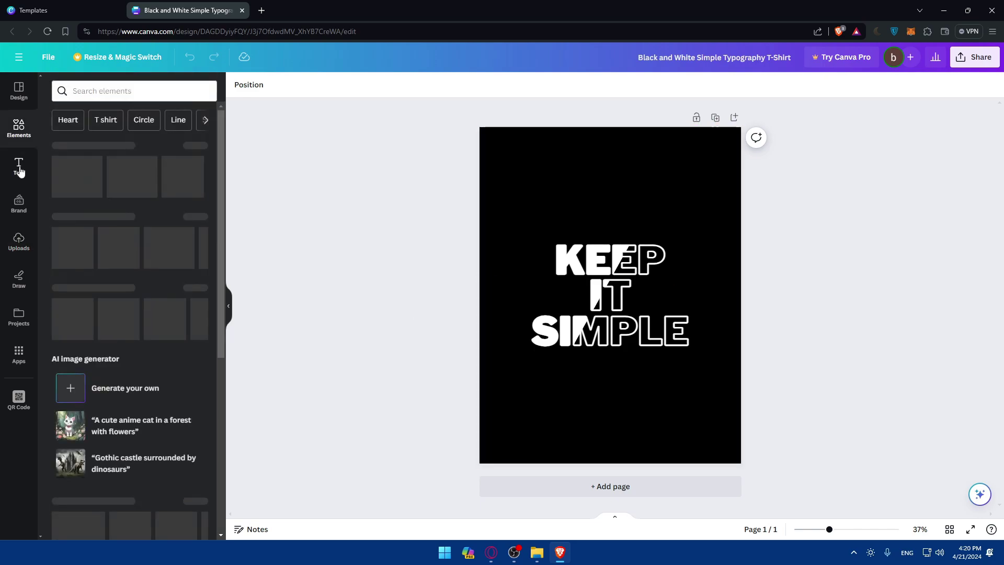
{"action": "left_click", "coordinate": [19, 166]}
{"action": "left_click", "coordinate": [19, 204]}
{"action": "left_click", "coordinate": [18, 242]}
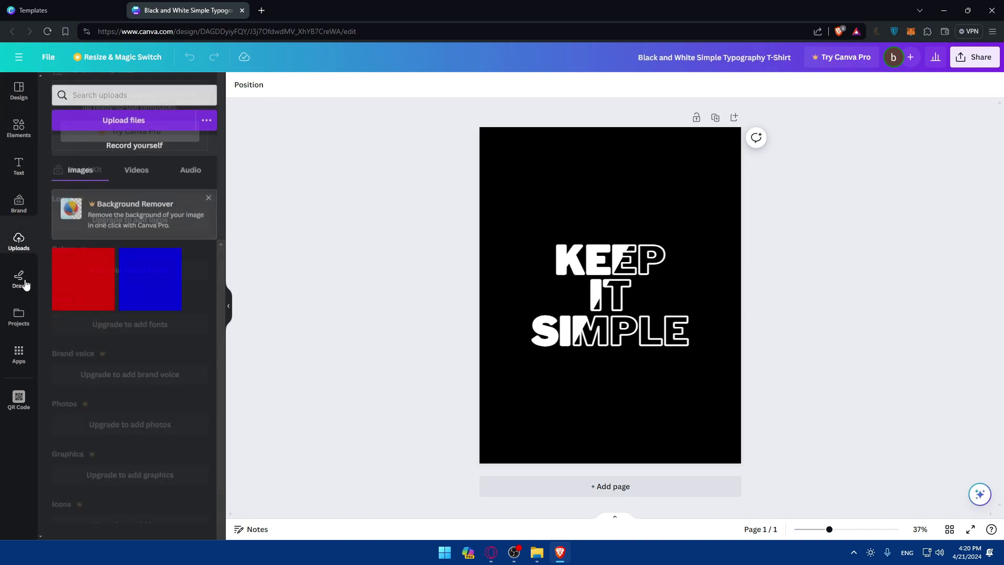
{"action": "left_click", "coordinate": [18, 280]}
{"action": "left_click", "coordinate": [18, 317]}
{"action": "left_click", "coordinate": [19, 280]}
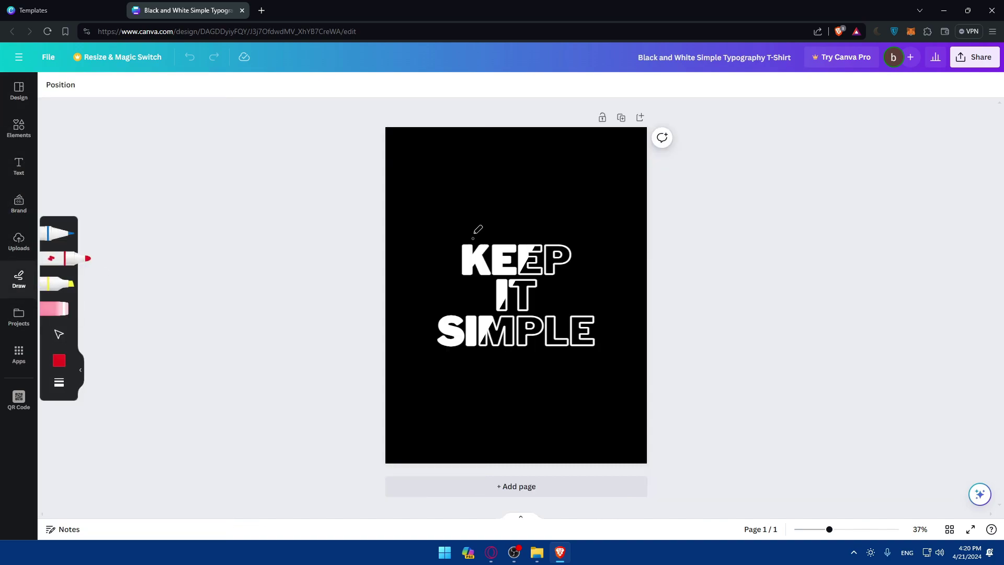
Step: Draw two red marker strokes over the KEEP IT SIMPLE lettering and undo both
{"action": "left_click_drag", "start_coordinate": [474, 233], "coordinate": [451, 240]}
{"action": "key", "text": "ctrl+z"}
{"action": "mouse_move", "coordinate": [475, 166]}
{"action": "left_mouse_down"}
{"action": "mouse_move", "coordinate": [529, 221]}
{"action": "mouse_move", "coordinate": [534, 343]}
{"action": "left_mouse_up"}
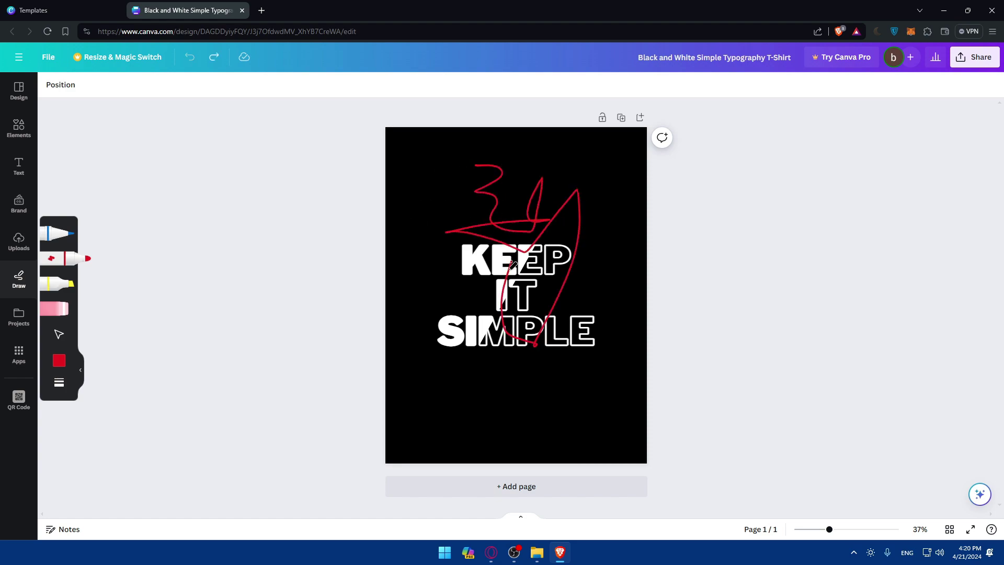
{"action": "key", "text": "ctrl+z"}
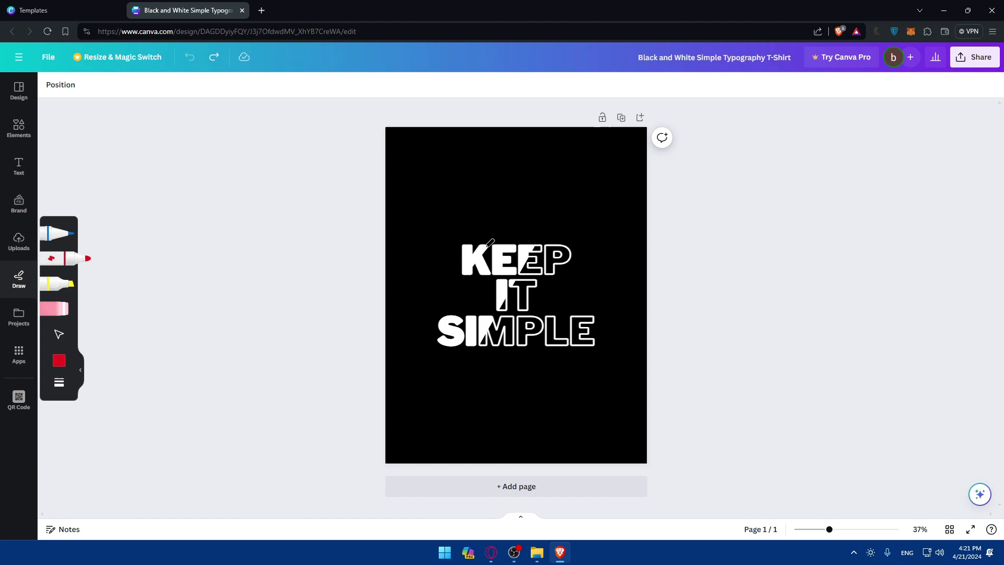
Step: Show the template results and review the download file type list under Share > Download
{"action": "left_click", "coordinate": [19, 91]}
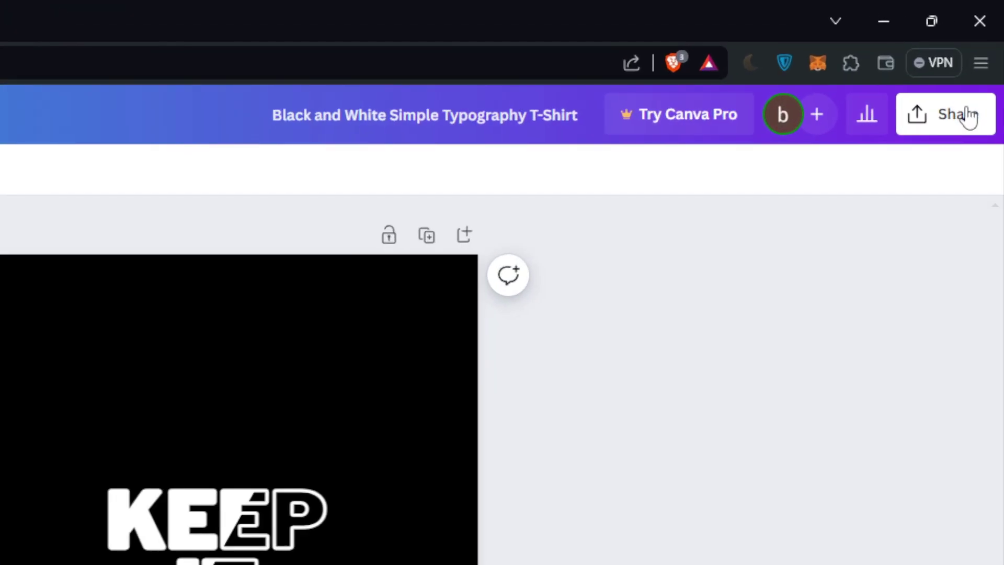
{"action": "left_click", "coordinate": [970, 117]}
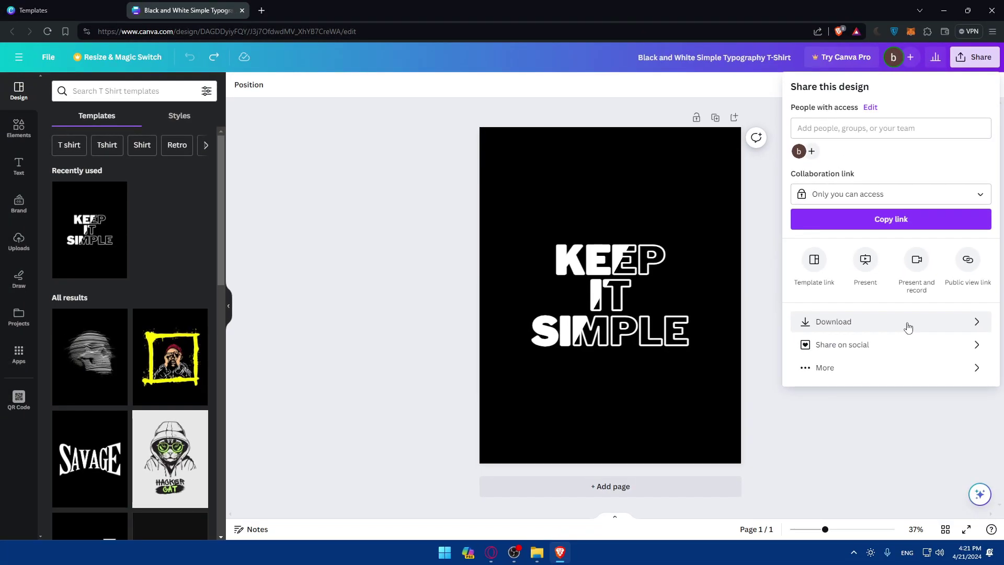
{"action": "left_click", "coordinate": [893, 317]}
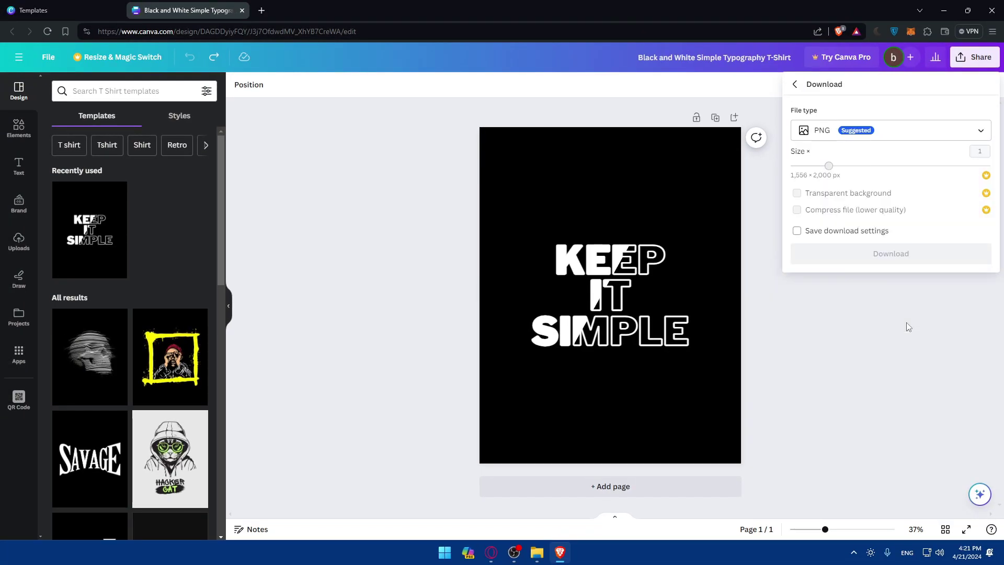
{"action": "left_click", "coordinate": [865, 139]}
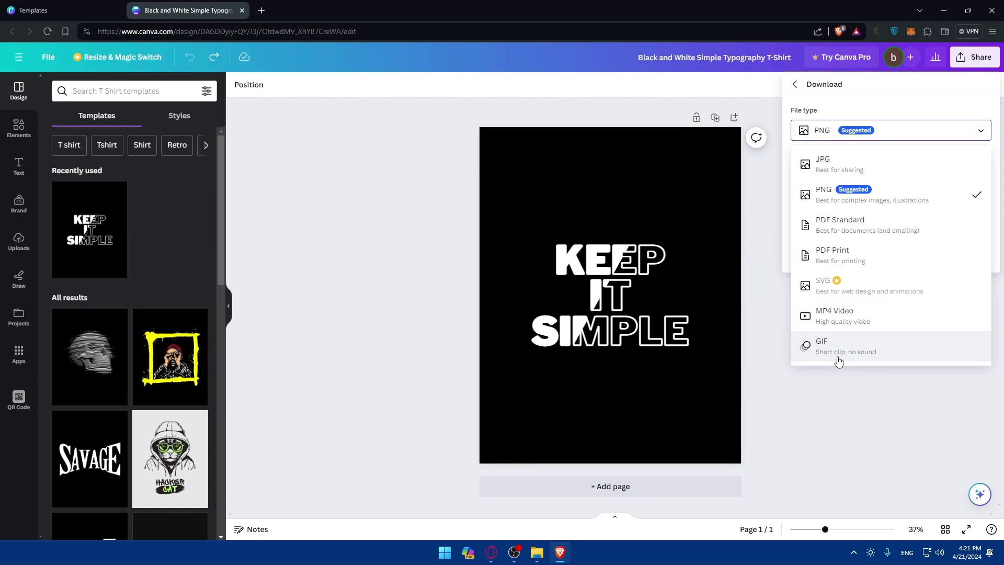
Step: Close the download options, then bring up Share > Download again
{"action": "left_click", "coordinate": [852, 376]}
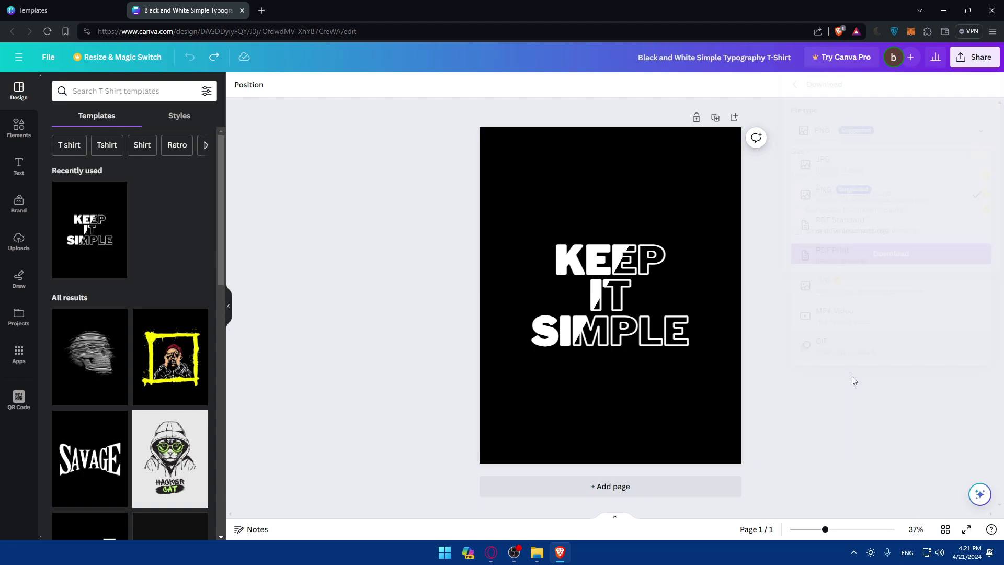
{"action": "left_click", "coordinate": [983, 62]}
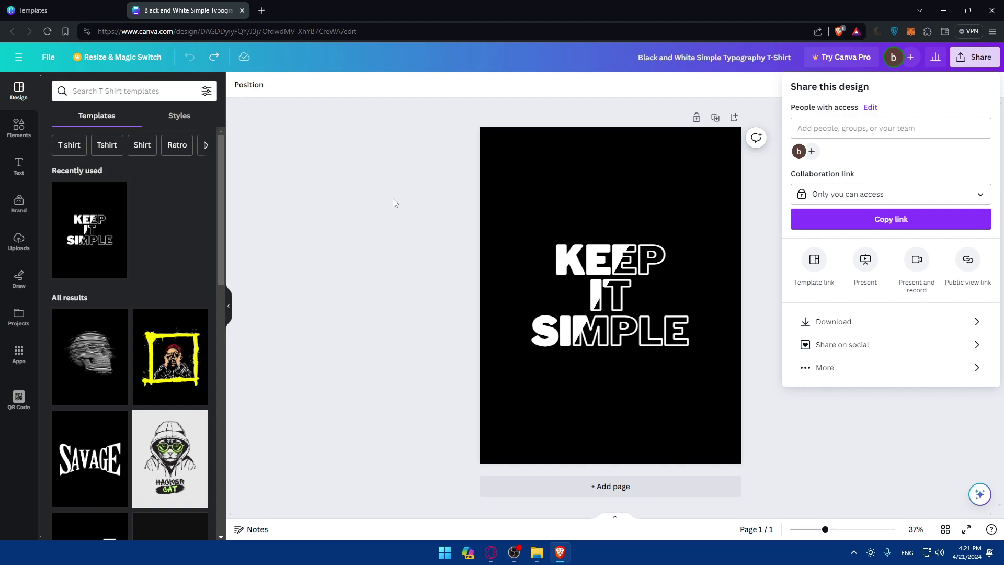
{"action": "left_click", "coordinate": [838, 323]}
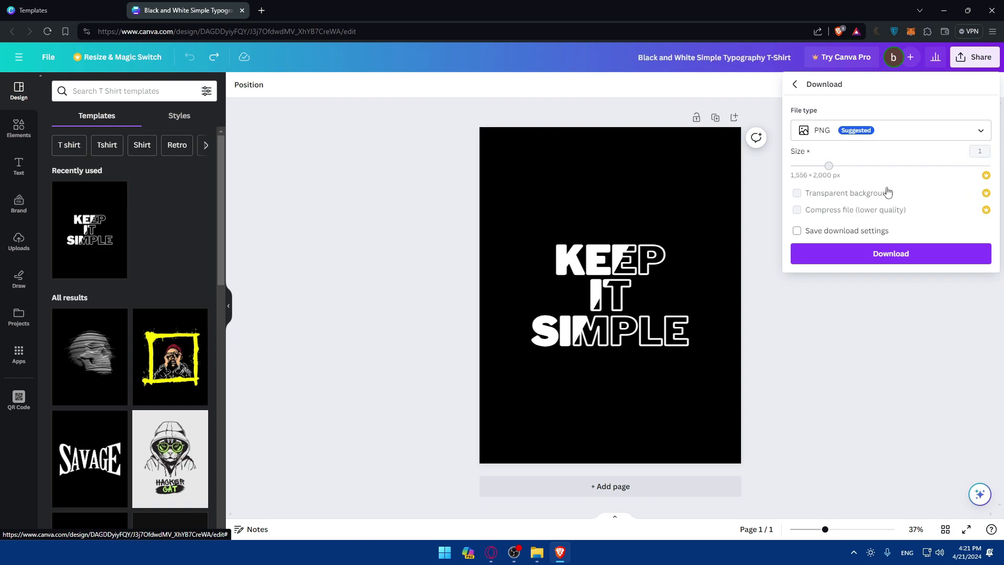
Step: Close the download options and return to the T-shirt template results without the preview
{"action": "left_click", "coordinate": [351, 121]}
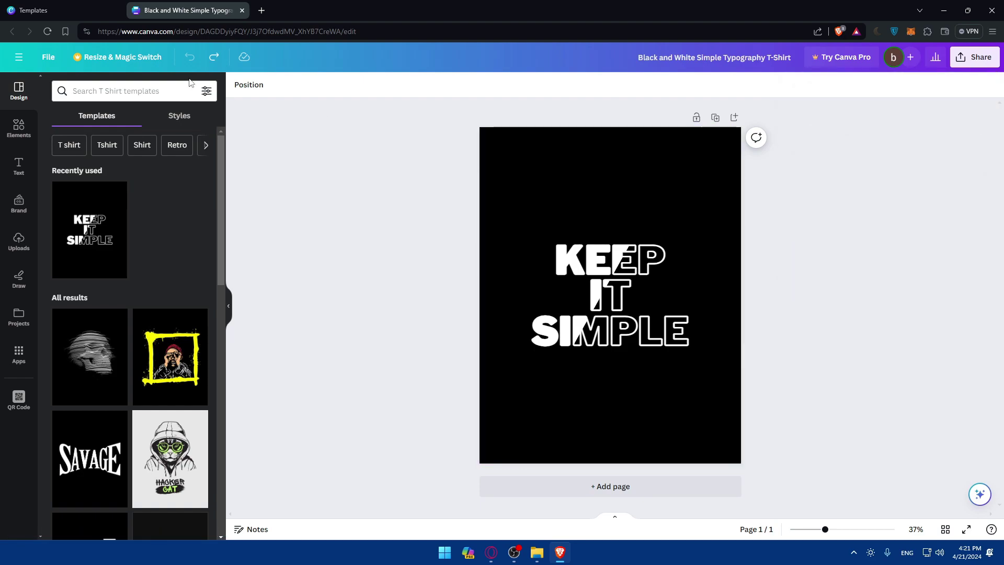
{"action": "left_click", "coordinate": [87, 9]}
{"action": "left_click", "coordinate": [891, 90]}
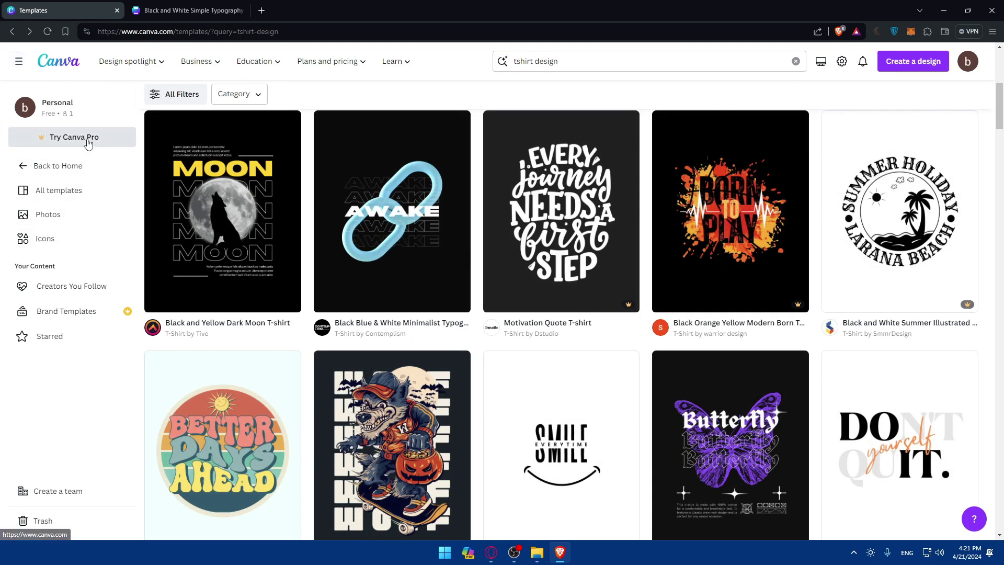
Step: Go through the Plans and pricing menu to the Canva Pro page
{"action": "left_click", "coordinate": [336, 65]}
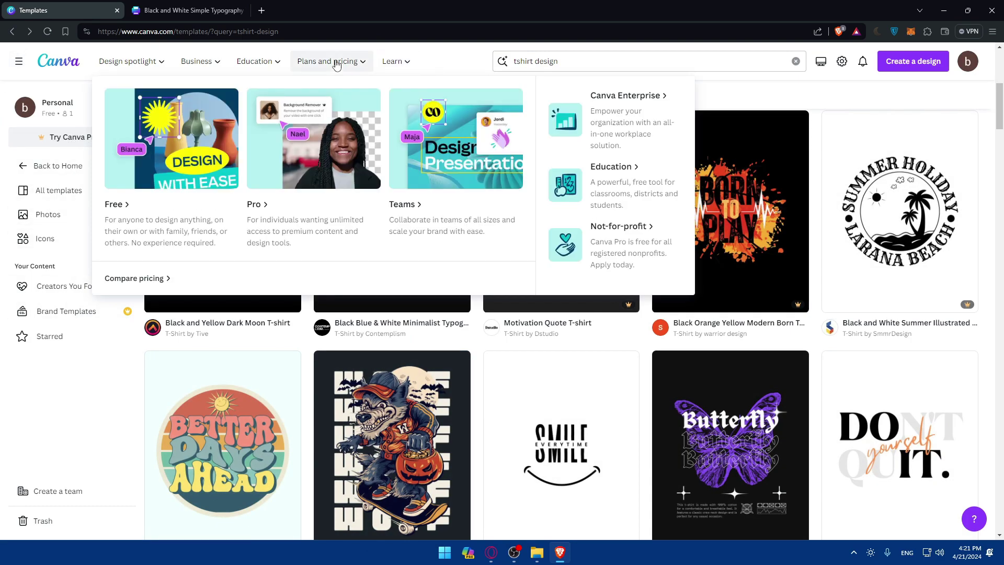
{"action": "left_click", "coordinate": [336, 64]}
{"action": "left_click", "coordinate": [336, 64]}
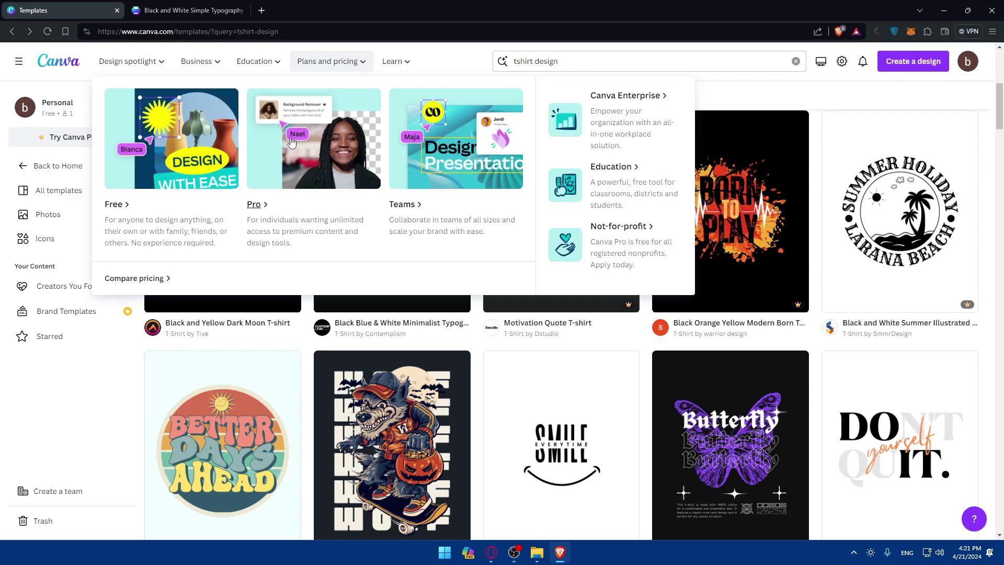
{"action": "left_click", "coordinate": [295, 157]}
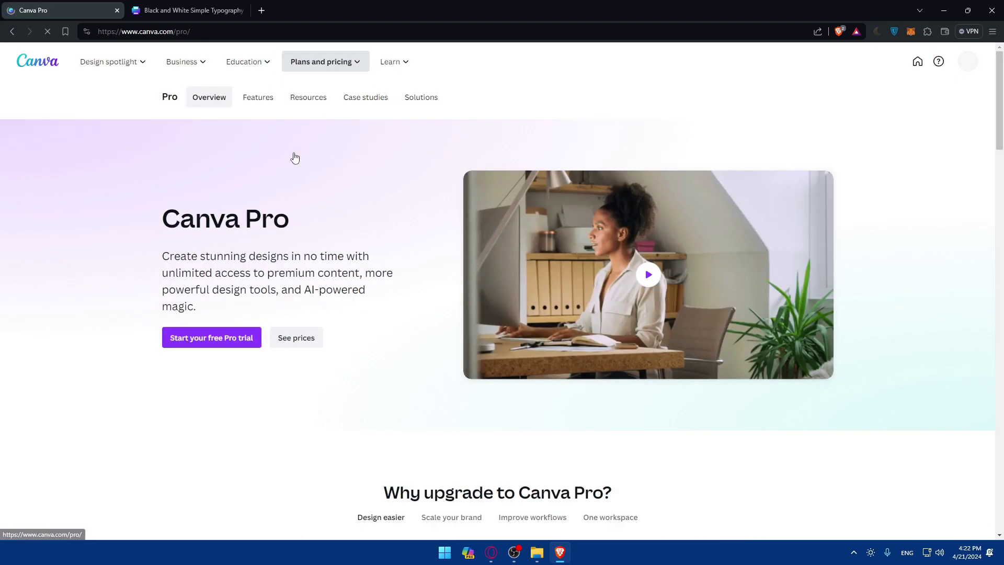
Step: Compare Canva Pro monthly and yearly prices, then close the Pro tab
{"action": "left_click", "coordinate": [294, 337]}
{"action": "scroll", "coordinate": [344, 286], "scroll_direction": "down", "scroll_amount": 1}
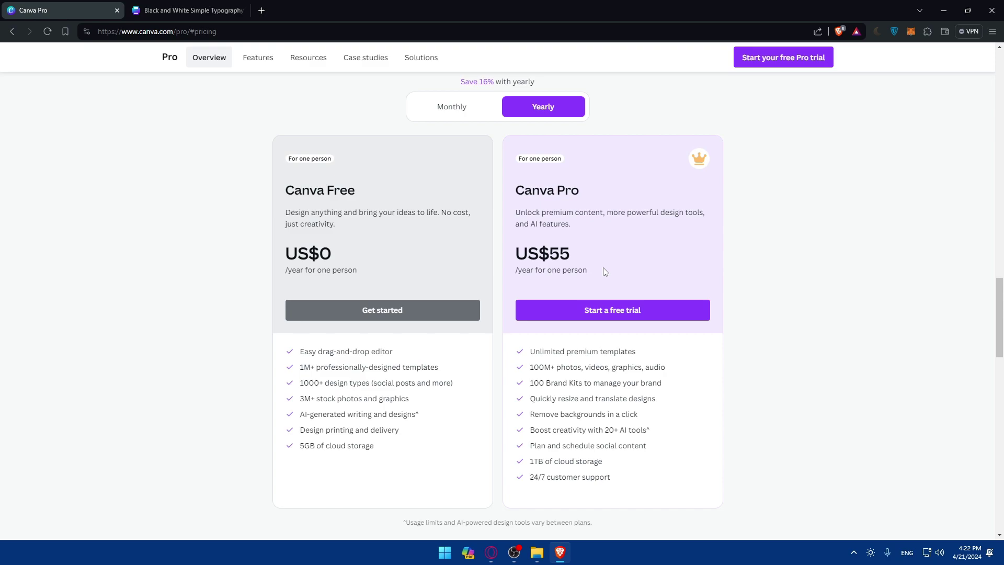
{"action": "left_click", "coordinate": [466, 111]}
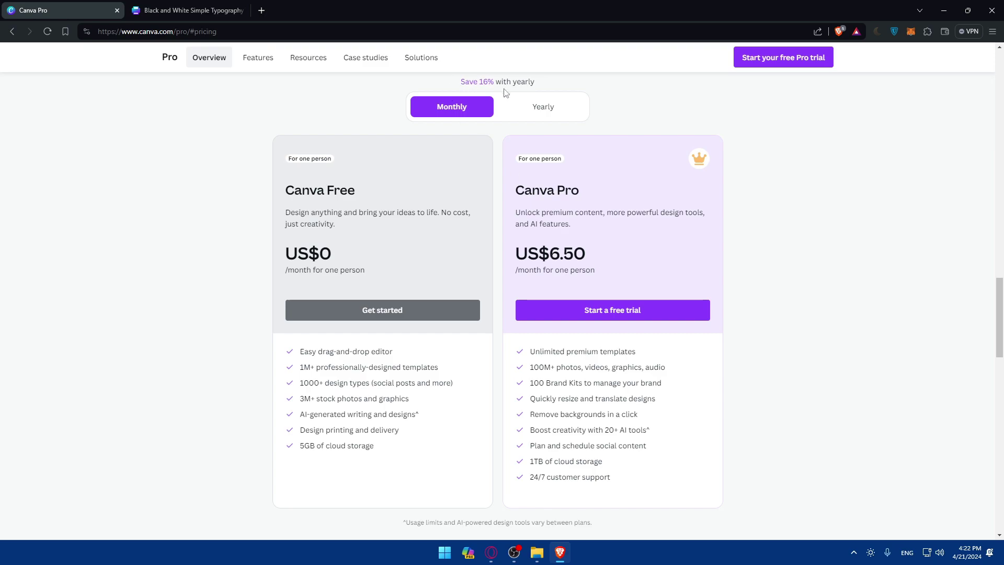
{"action": "left_click", "coordinate": [537, 109]}
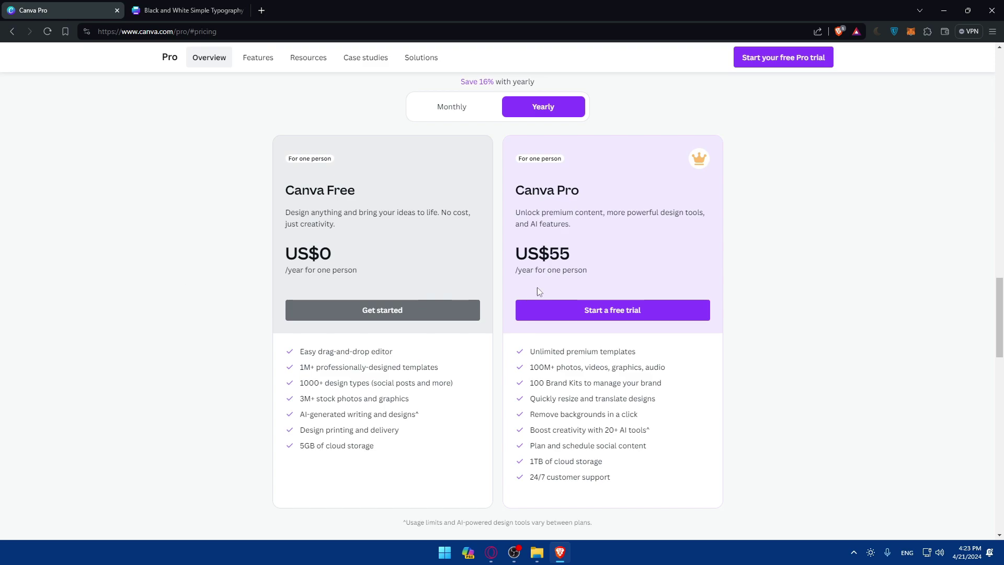
{"action": "scroll", "coordinate": [538, 291], "scroll_direction": "down", "scroll_amount": 5}
{"action": "scroll", "coordinate": [537, 292], "scroll_direction": "up", "scroll_amount": 2}
{"action": "scroll", "coordinate": [502, 282], "scroll_direction": "up", "scroll_amount": 7}
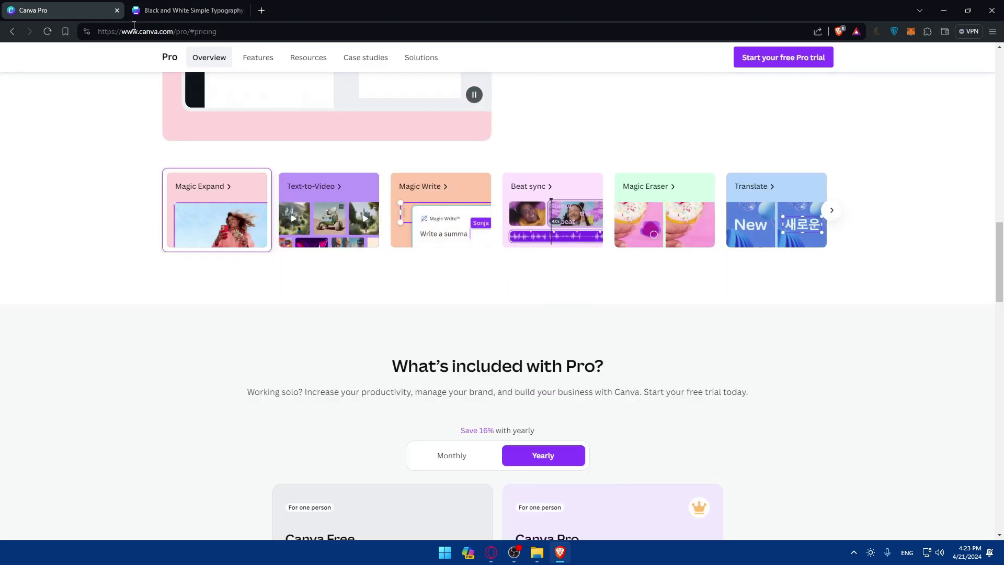
{"action": "left_click", "coordinate": [117, 10]}
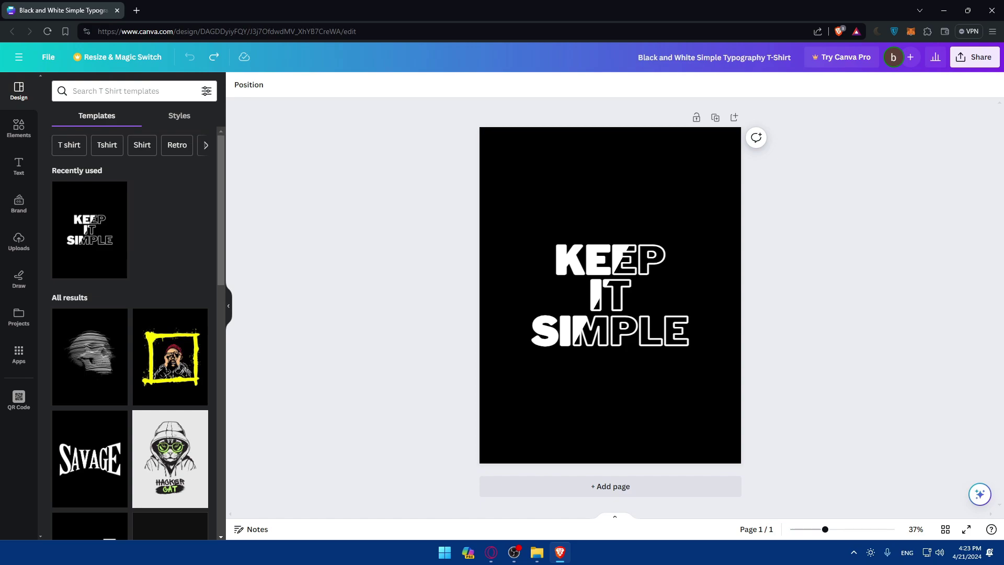
{"action": "left_click", "coordinate": [976, 57]}
{"action": "left_click", "coordinate": [904, 321]}
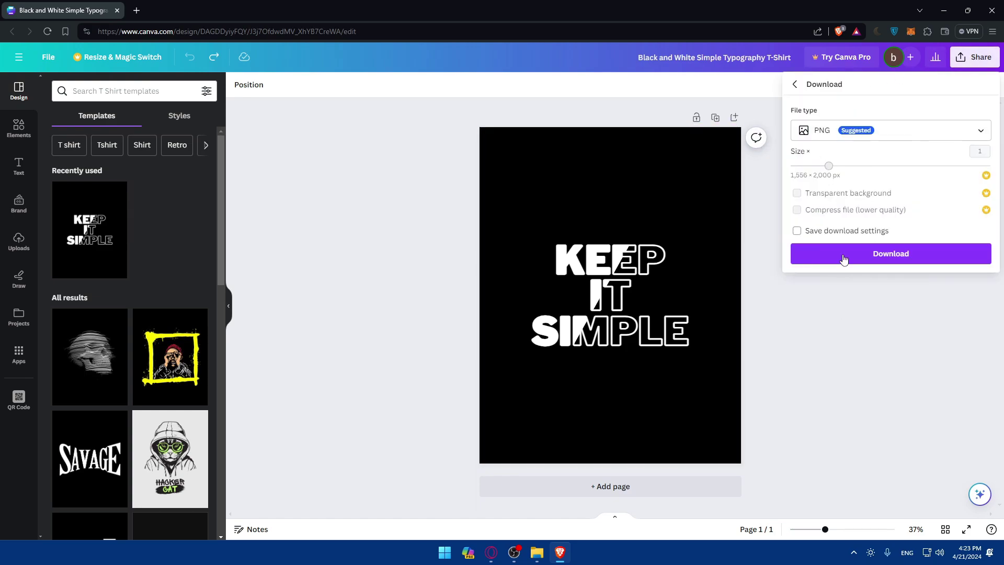
{"action": "left_click", "coordinate": [864, 135]}
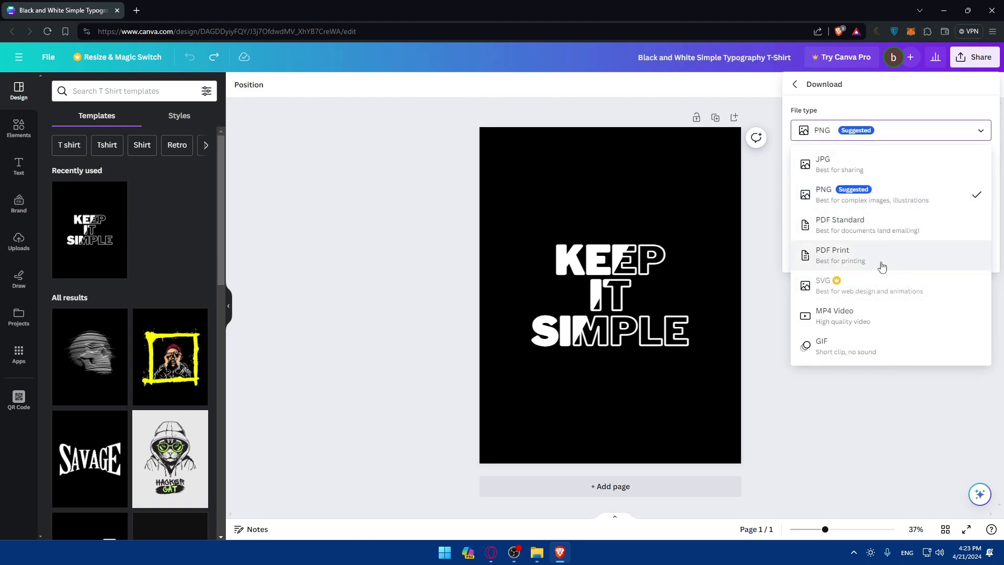
{"action": "left_click", "coordinate": [378, 188]}
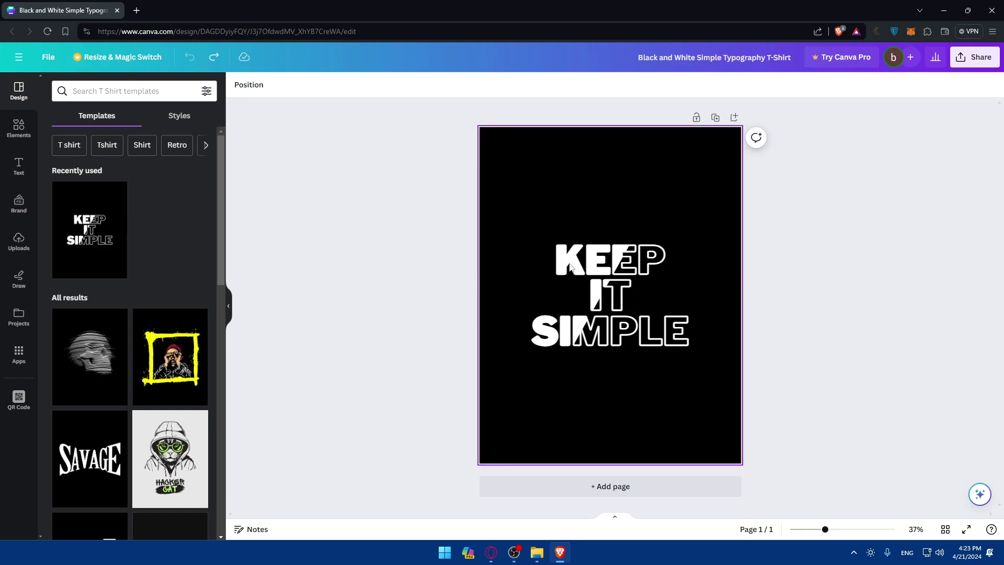
{"action": "left_click", "coordinate": [19, 57]}
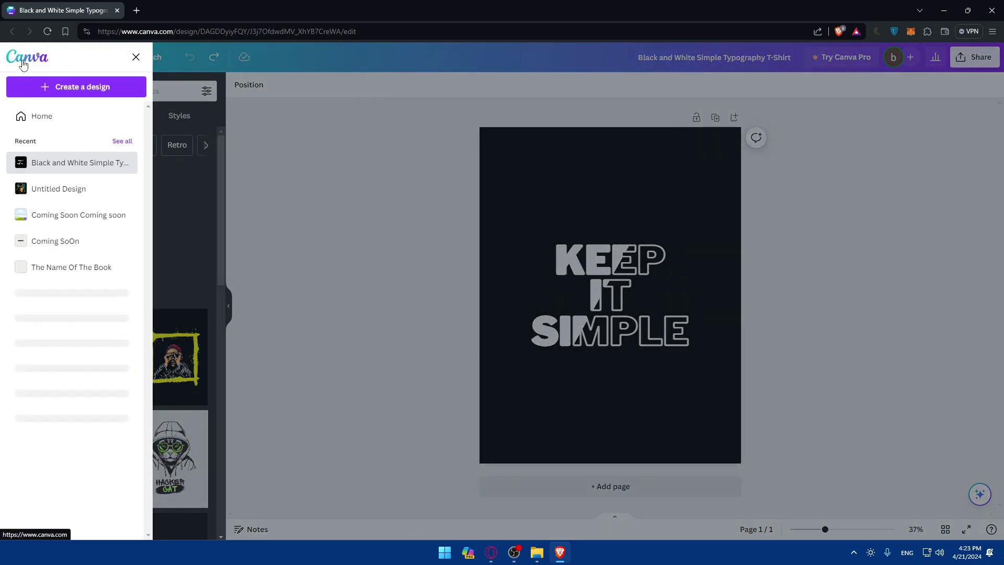
{"action": "left_click", "coordinate": [321, 164]}
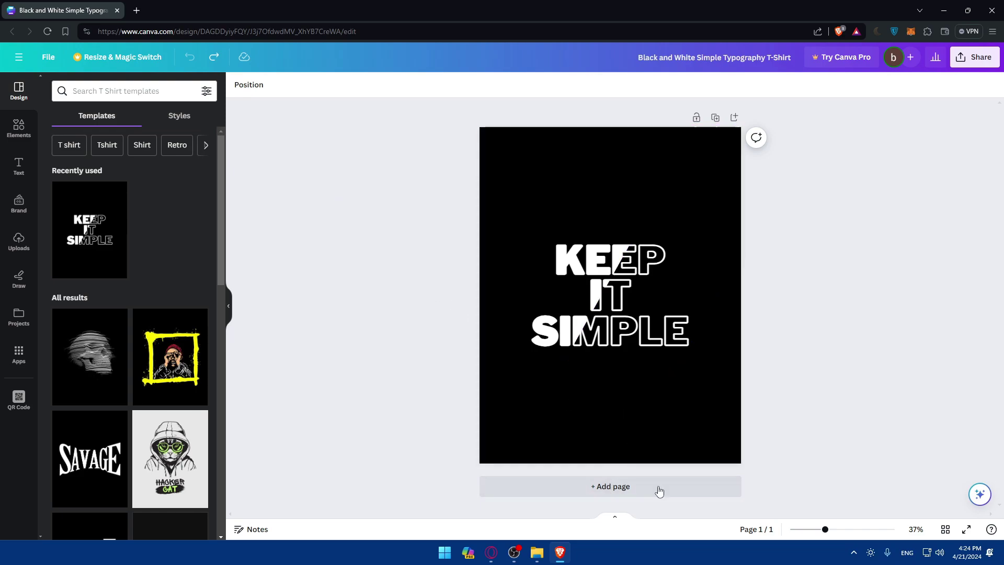
{"action": "scroll", "coordinate": [136, 312], "scroll_direction": "down", "scroll_amount": 2}
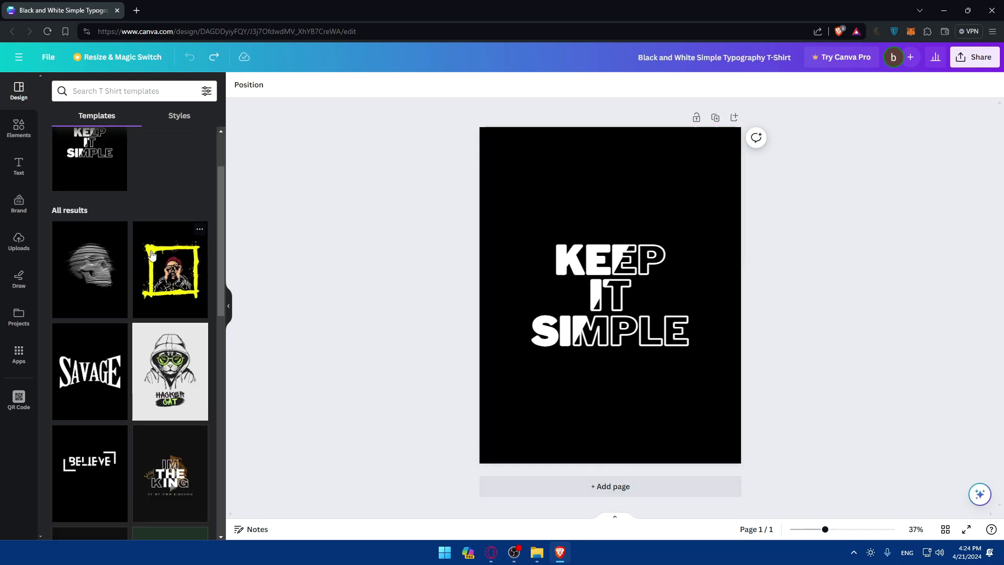
{"action": "scroll", "coordinate": [136, 312], "scroll_direction": "down", "scroll_amount": 2}
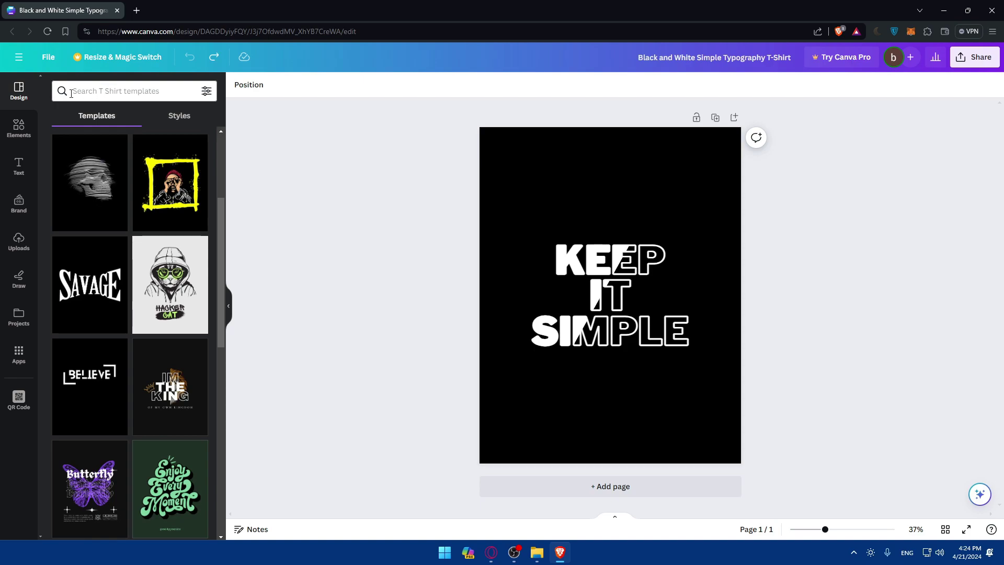
{"action": "left_click", "coordinate": [131, 92]}
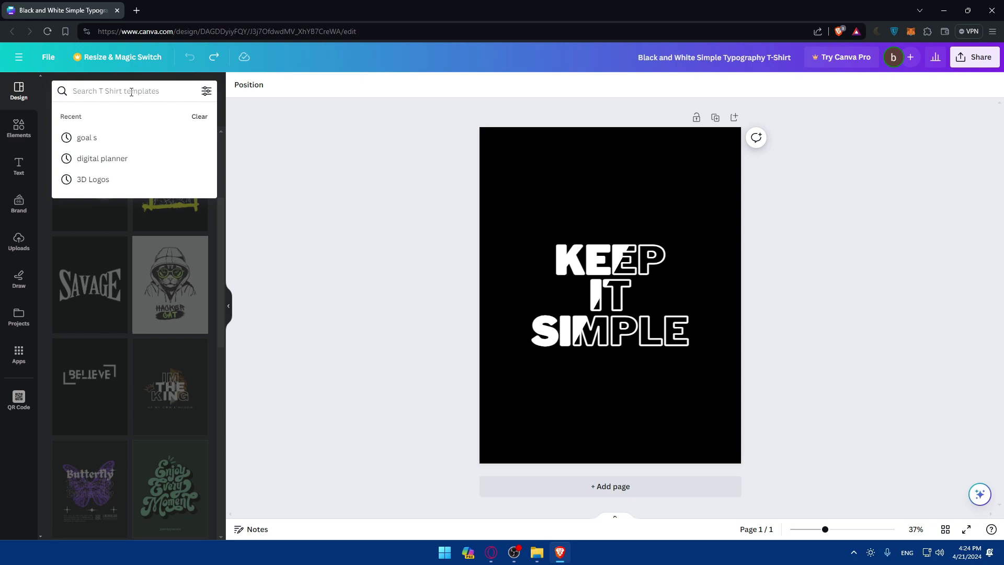
{"action": "type", "text": "sava"}
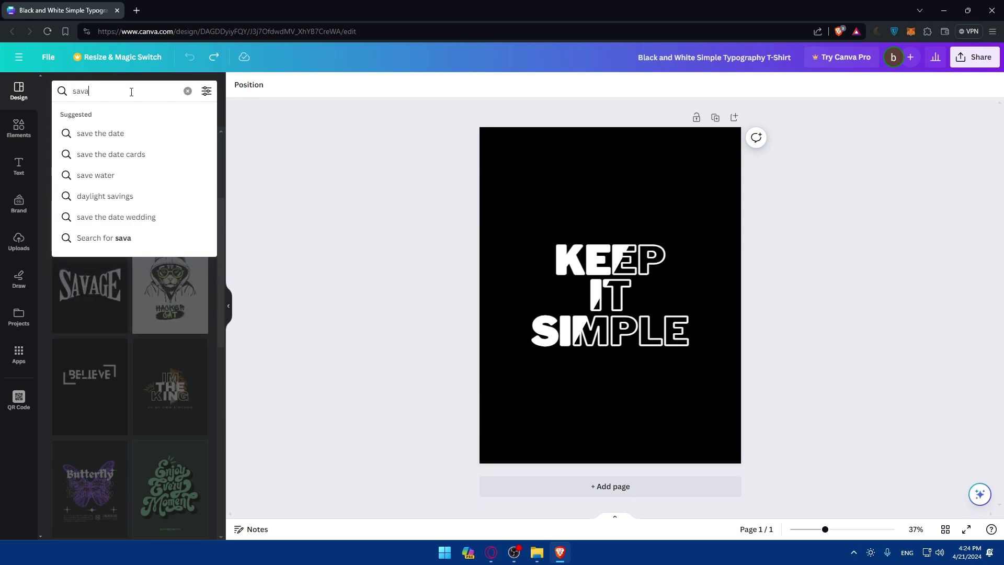
{"action": "type", "text": "ge"}
{"action": "left_click", "coordinate": [188, 91]}
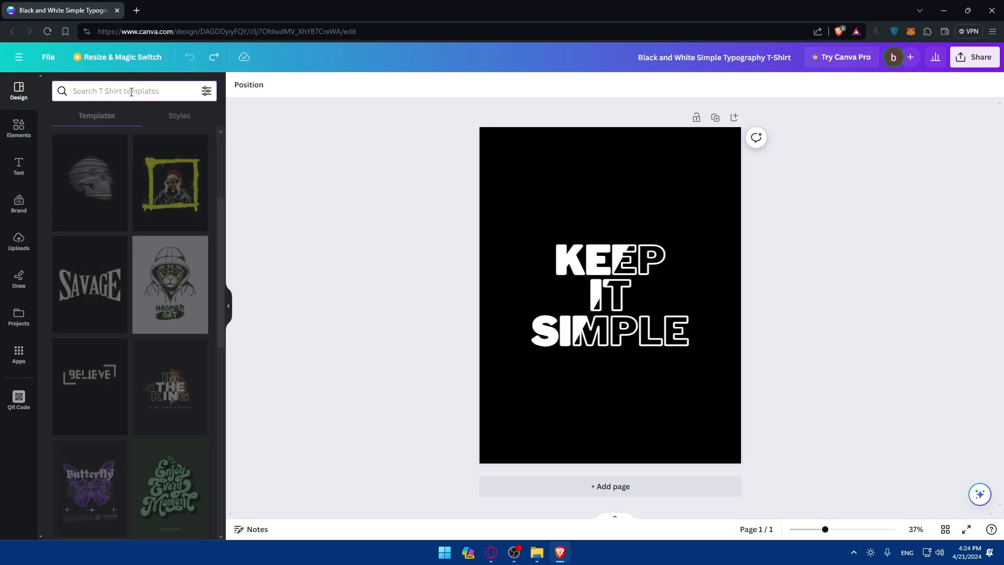
{"action": "left_click", "coordinate": [264, 207]}
Step: Apply the glitch skull template, then swap to the Savage minimalist typography template
{"action": "left_click", "coordinate": [100, 203]}
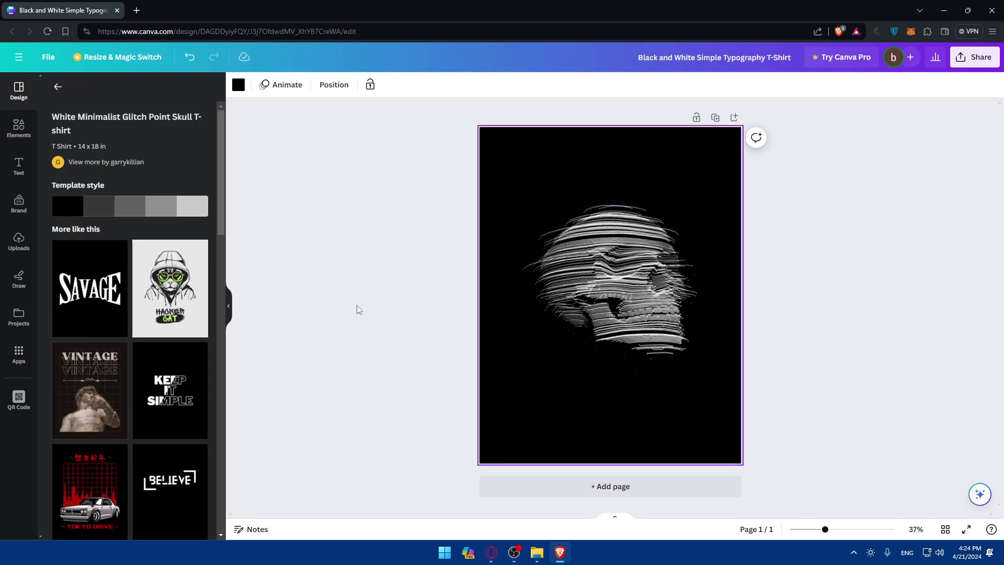
{"action": "left_click", "coordinate": [101, 302]}
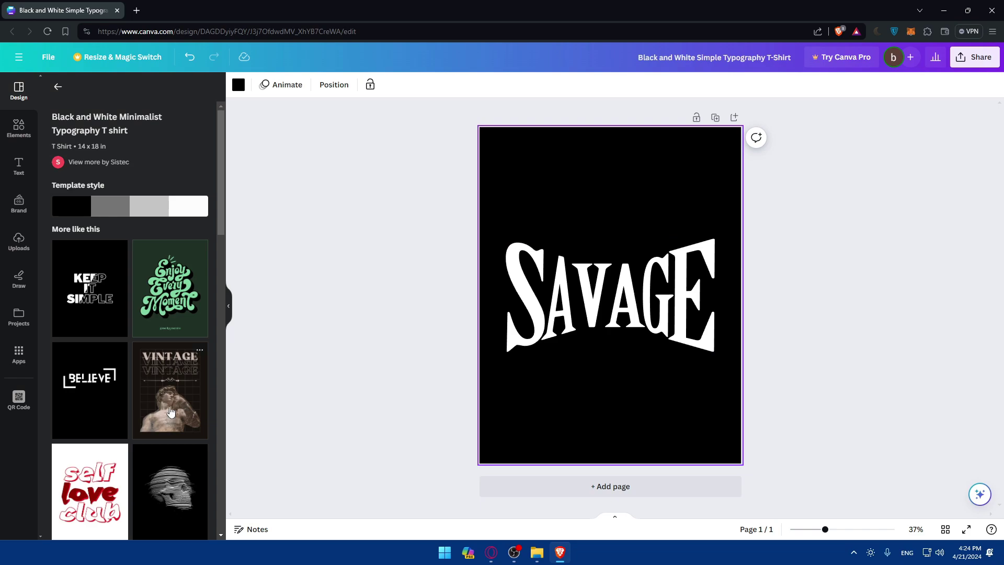
{"action": "scroll", "coordinate": [169, 411], "scroll_direction": "down", "scroll_amount": 3}
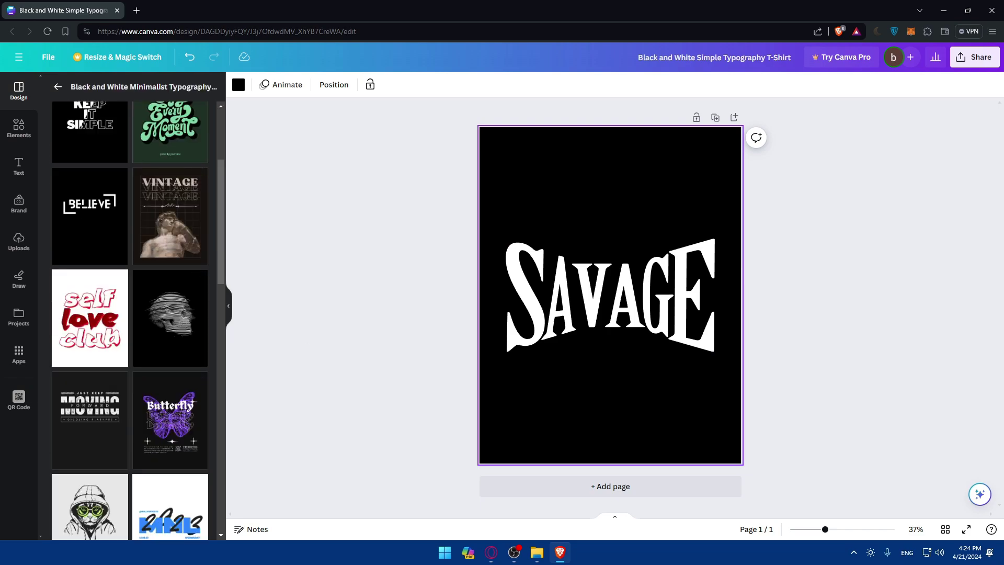